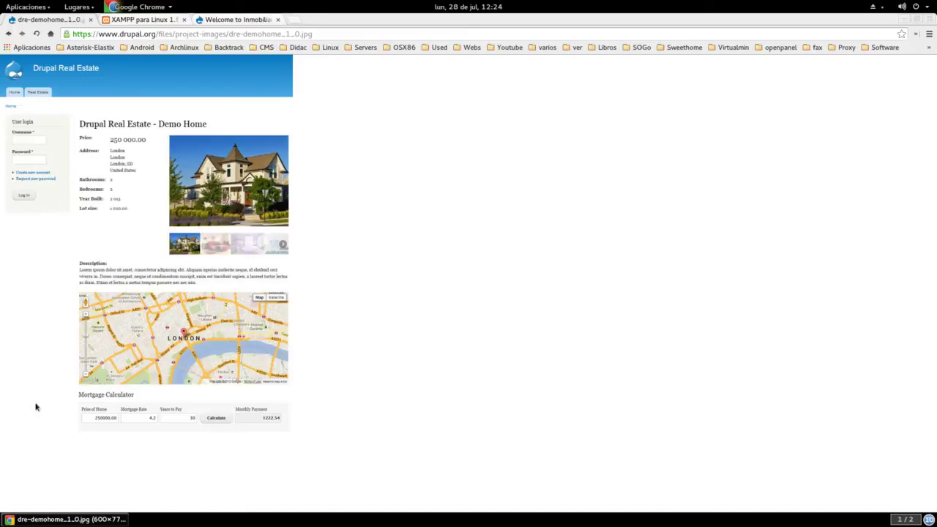
Step: Return to the Drupal Real Estate project page and review the module's features, requirements and installation notes
left_click(12, 34)
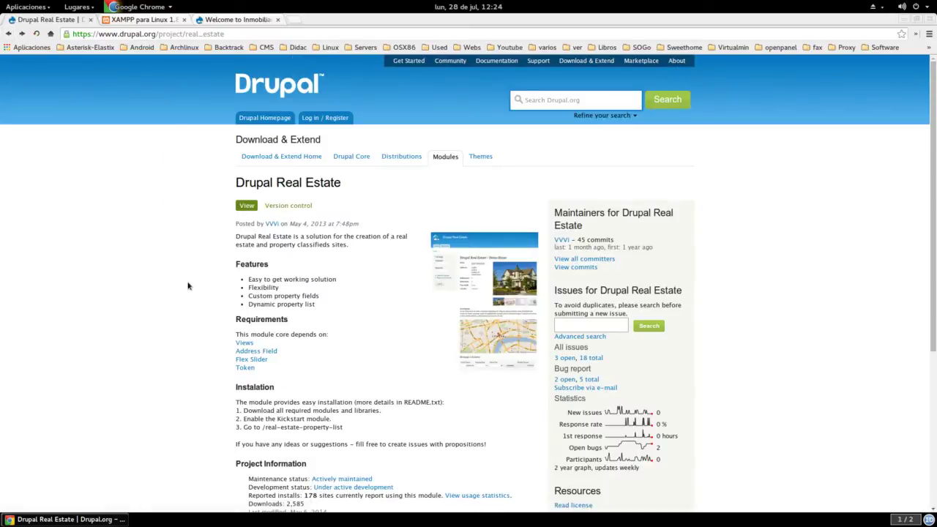
scroll(223, 251, "down", 3)
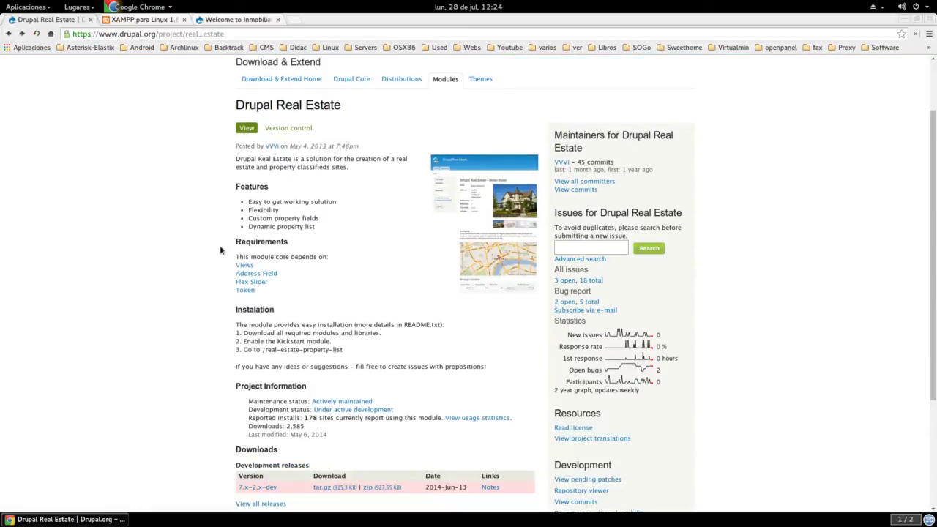
left_click_drag(229, 195, 301, 207)
left_click(298, 228)
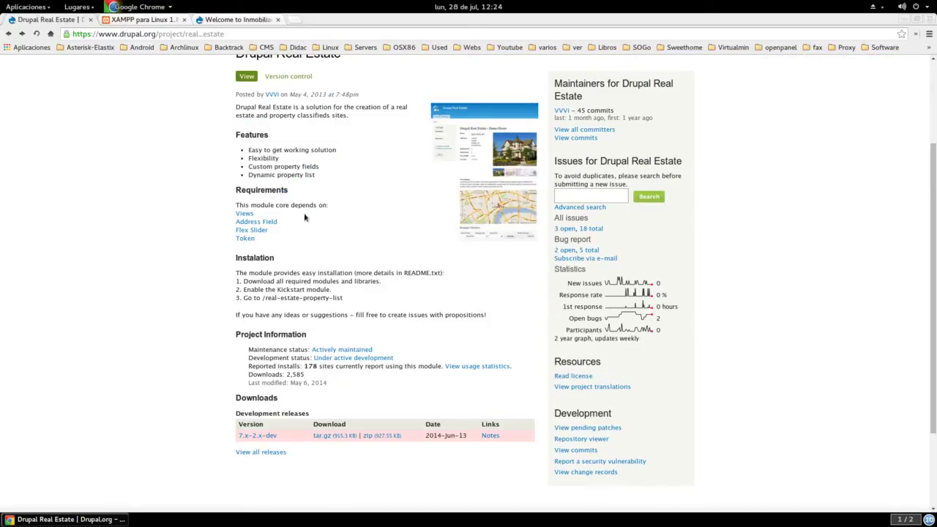
mouse_move(272, 230)
left_mouse_down()
mouse_move(230, 232)
mouse_move(278, 232)
left_mouse_up()
Step: Switch to the file manager and browse to the site's webs/real-estate/sites/all folder to examine its libraries, modules and themes folders
key("ctrl+alt+Down")
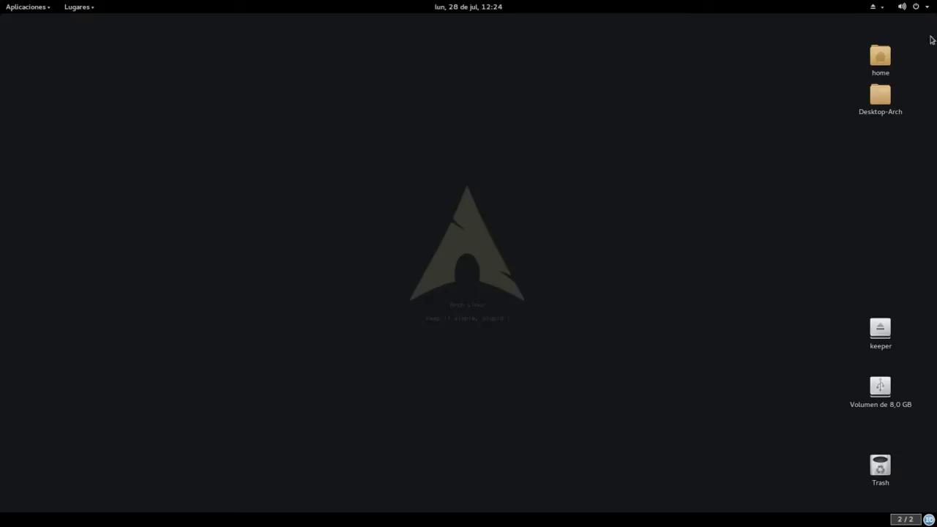
double_click(880, 57)
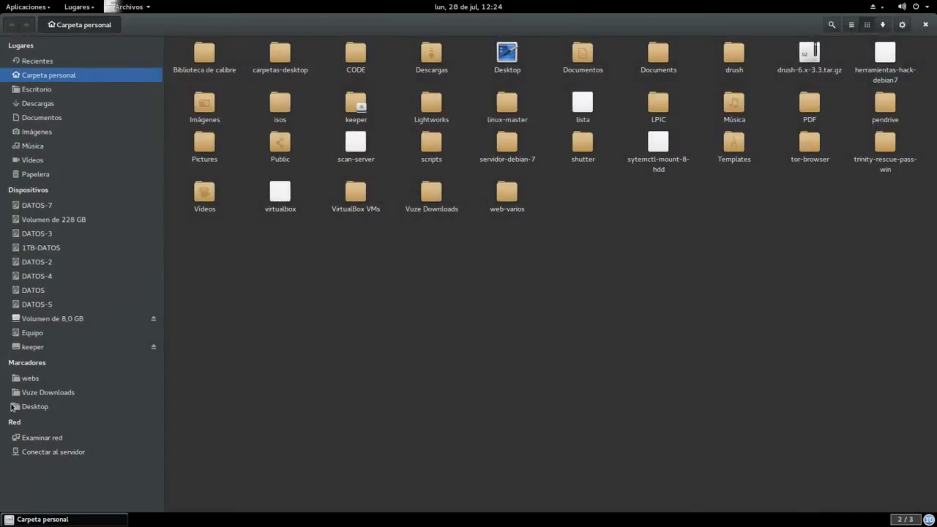
left_click(29, 378)
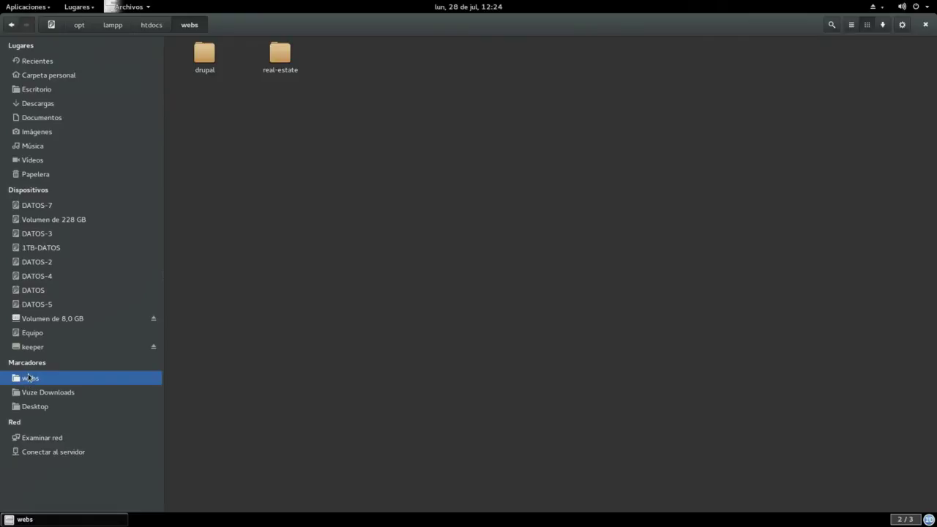
double_click(273, 57)
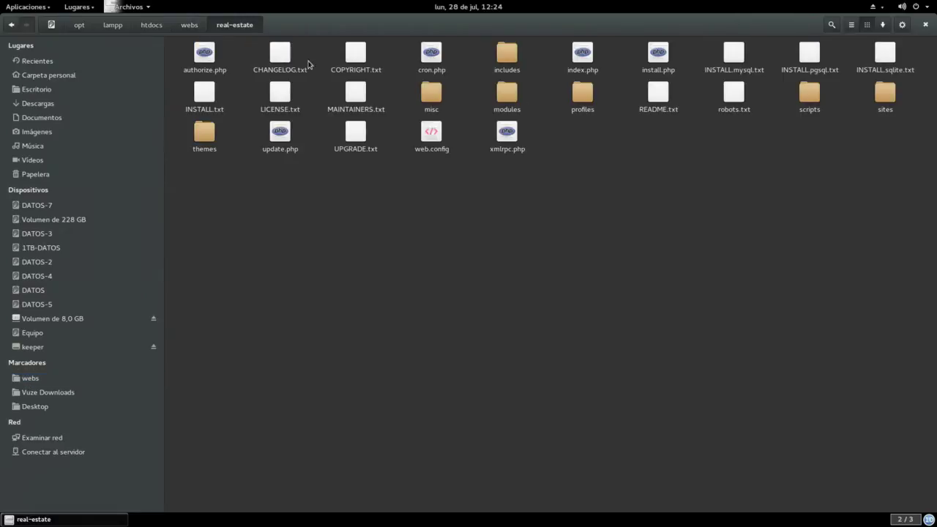
double_click(881, 97)
left_click(207, 55)
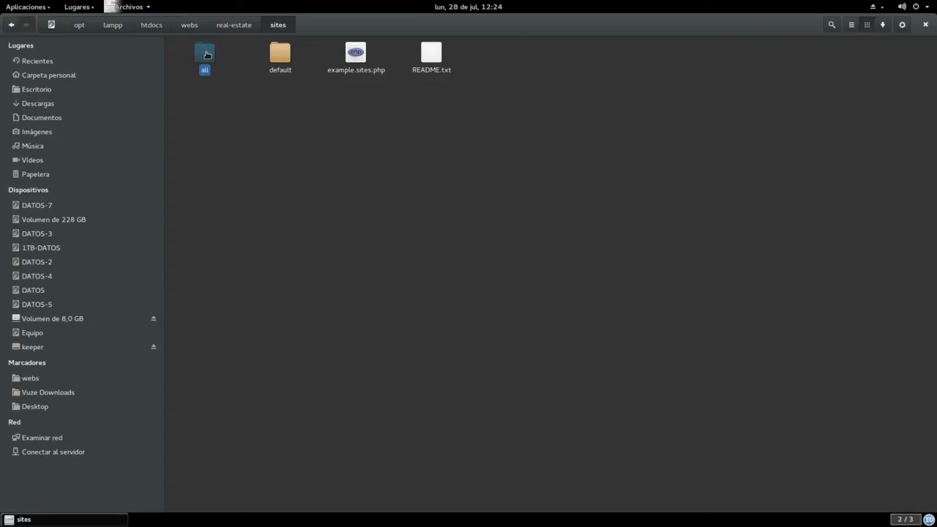
double_click(207, 55)
left_click_drag(202, 95, 232, 100)
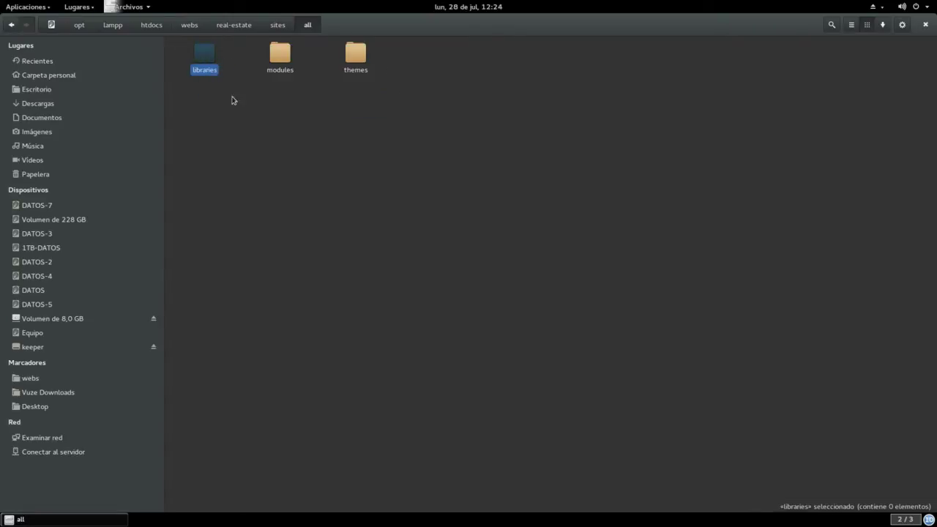
left_click(255, 188)
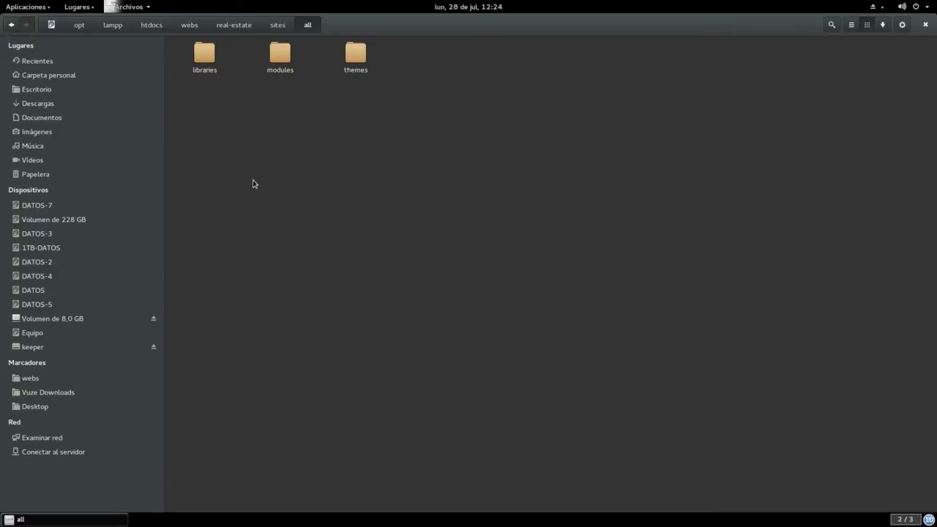
Step: Switch back to the browser and review the Drupal Real Estate module's list of required modules
key("ctrl+alt+Up")
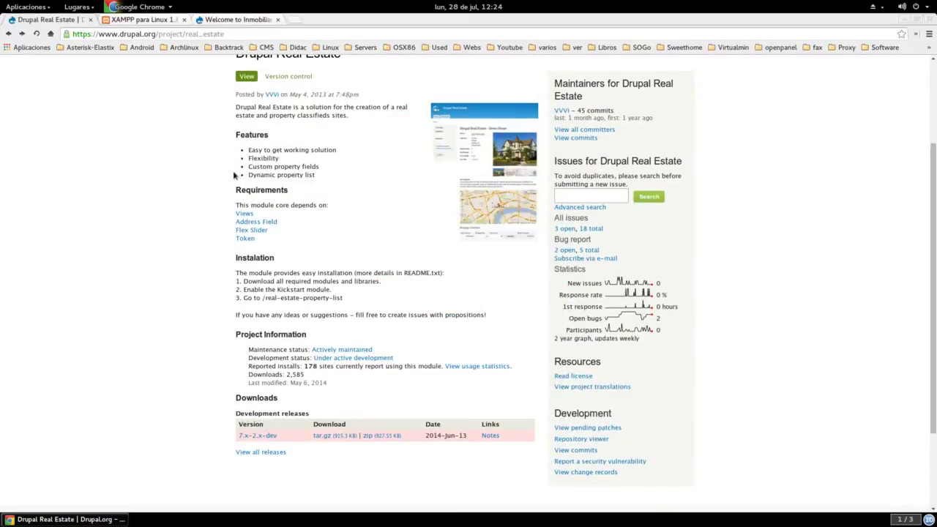
scroll(187, 186, "up", 3)
scroll(180, 222, "down", 3)
scroll(192, 323, "up", 3)
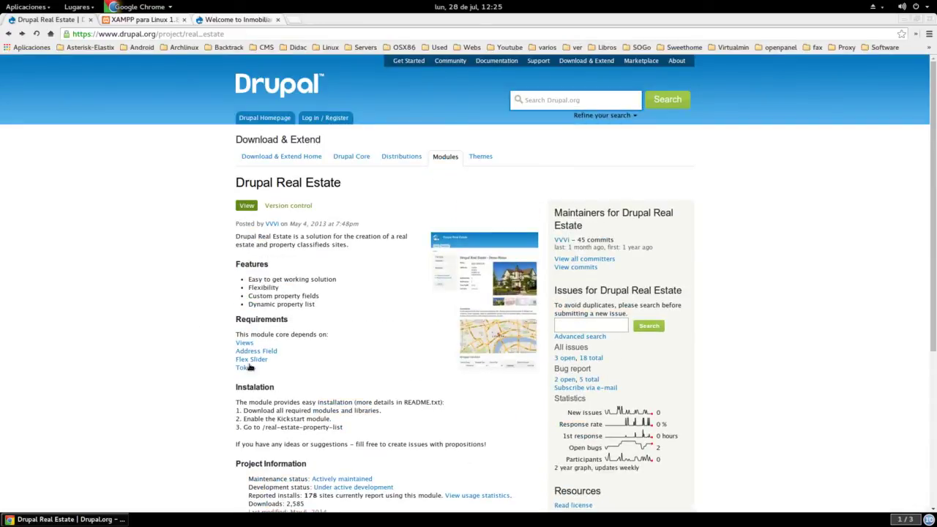
Step: Open the module administration list of the Inmobiliaria site and collapse the Core and Administration groups
left_click(241, 19)
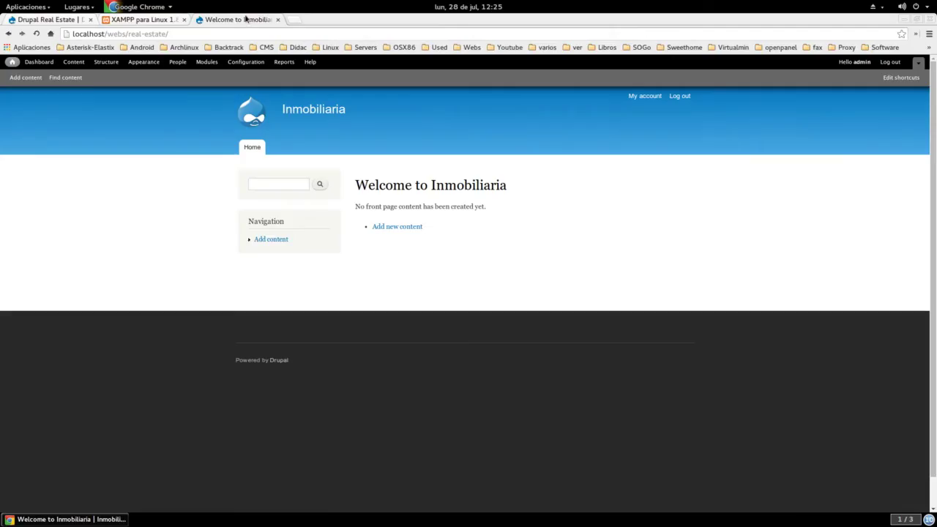
left_click(209, 62)
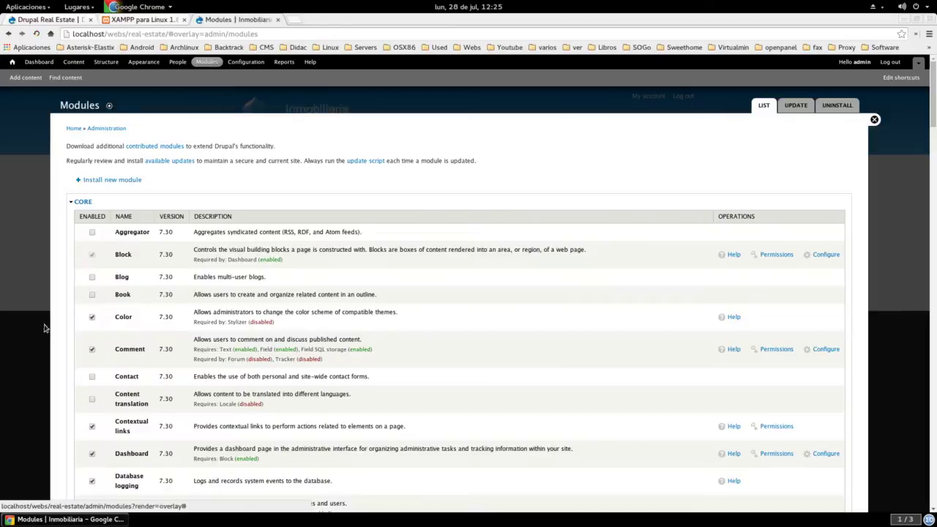
scroll(66, 303, "down", 6)
scroll(68, 278, "up", 6)
left_click(82, 202)
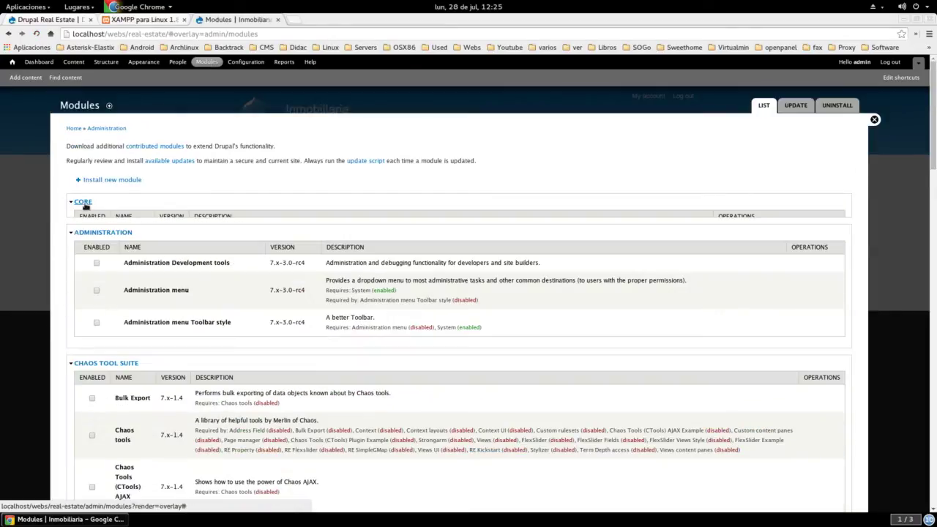
scroll(52, 258, "down", 1)
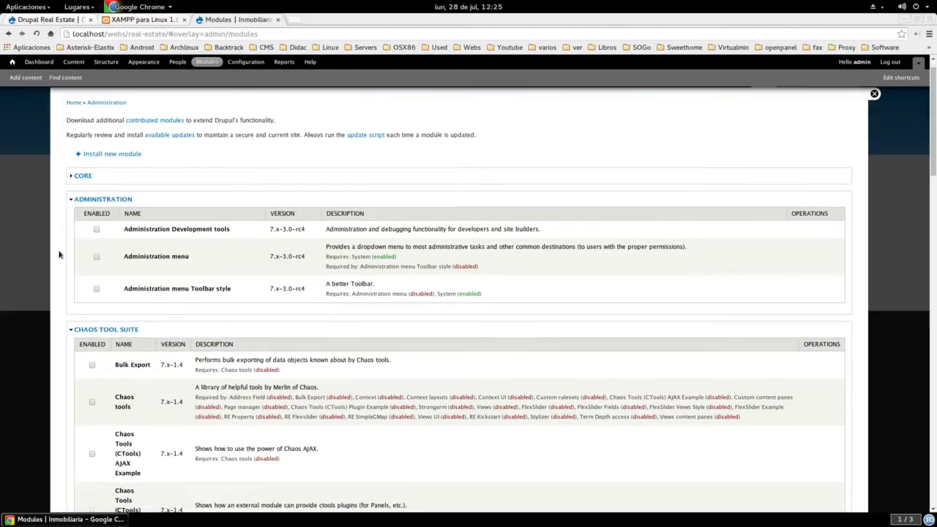
left_click(97, 199)
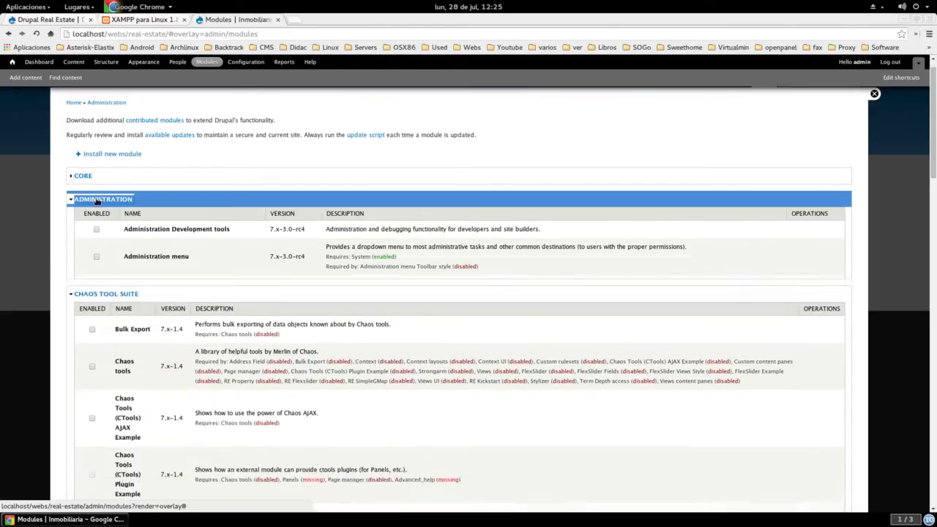
Step: Mark Chaos tools, Context, Context layouts and Context UI for enabling
scroll(75, 223, "down", 3)
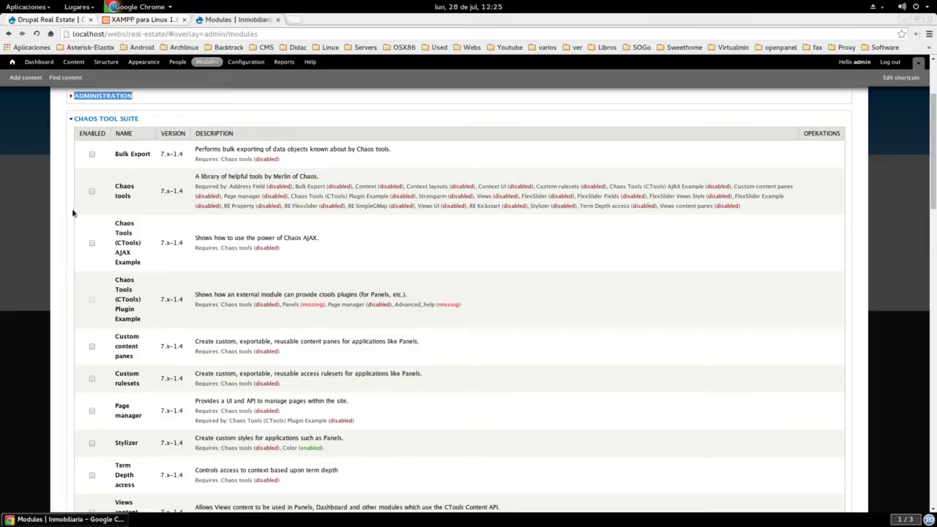
left_click(92, 192)
scroll(70, 215, "up", 3)
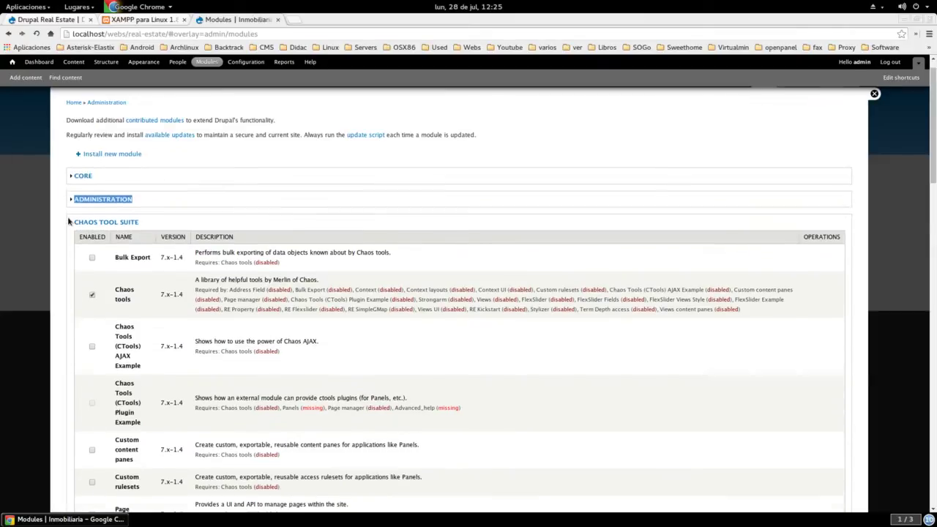
scroll(67, 220, "down", 15)
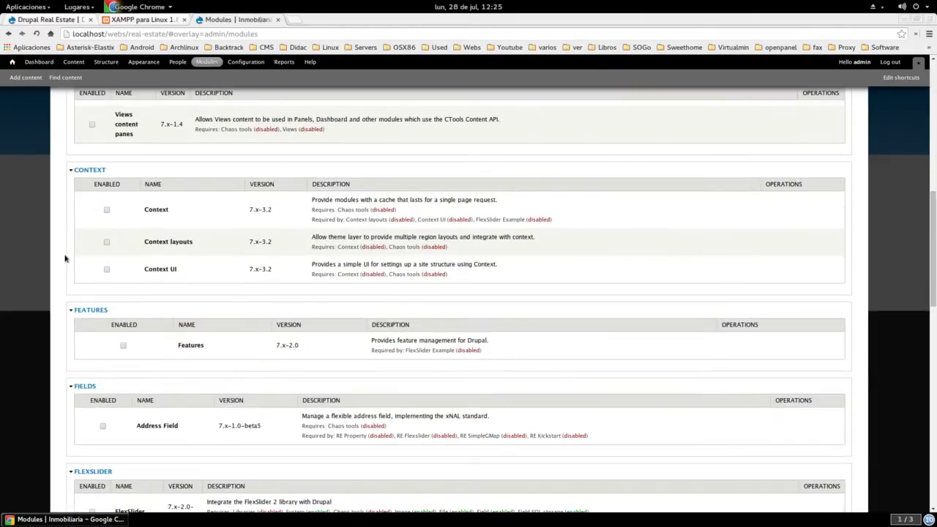
left_click(106, 211)
left_click(106, 242)
left_click(107, 269)
Step: Mark the Features module and the Address Field module for enabling
scroll(66, 289, "down", 2)
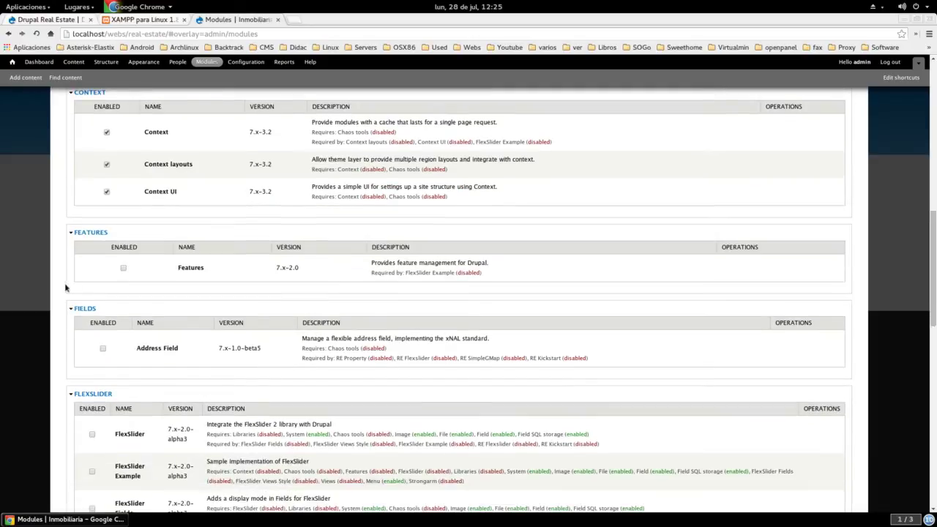
left_click(123, 269)
scroll(74, 297, "down", 2)
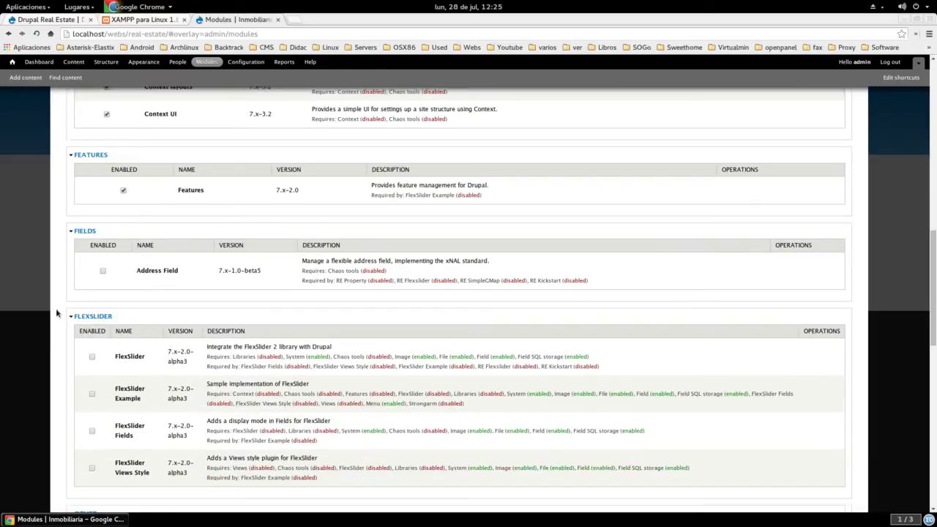
left_click(102, 272)
Step: Mark all four FlexSlider modules for enabling: FlexSlider, FlexSlider Example, FlexSlider Fields and FlexSlider Views Style
scroll(64, 296, "down", 3)
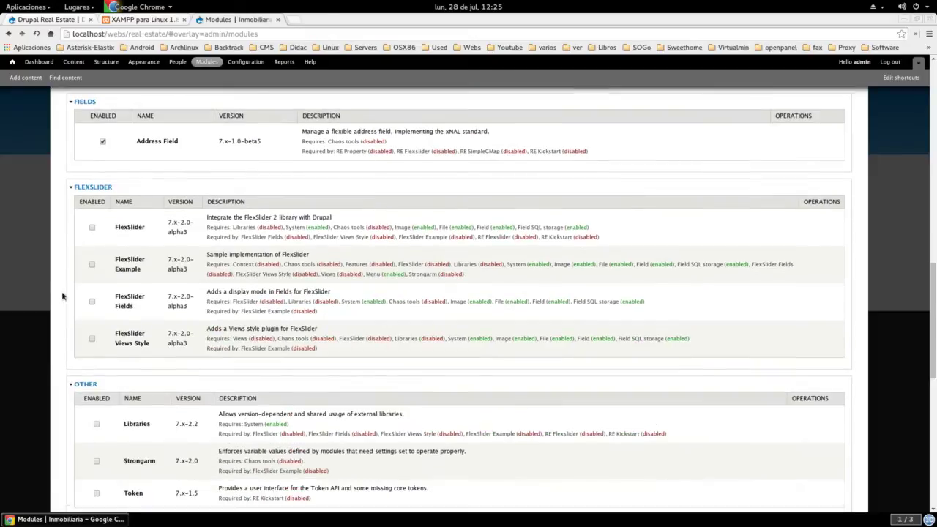
left_click(92, 228)
left_click(92, 264)
left_click(92, 300)
left_click(92, 339)
Step: Mark Libraries, Strongarm and Token in the Other group for enabling
scroll(61, 344, "down", 4)
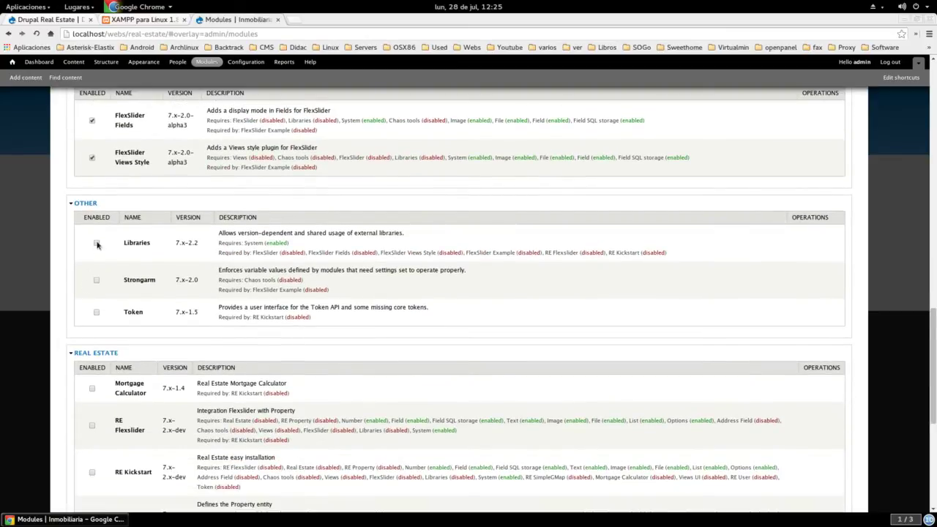
left_click(96, 244)
left_click(96, 282)
left_click(95, 313)
Step: Mark Mortgage Calculator, RE Flexslider, RE Kickstart, RE Property, RE SimpleGMap, RE User and Real Estate for enabling
scroll(65, 330, "down", 3)
scroll(65, 330, "down", 1)
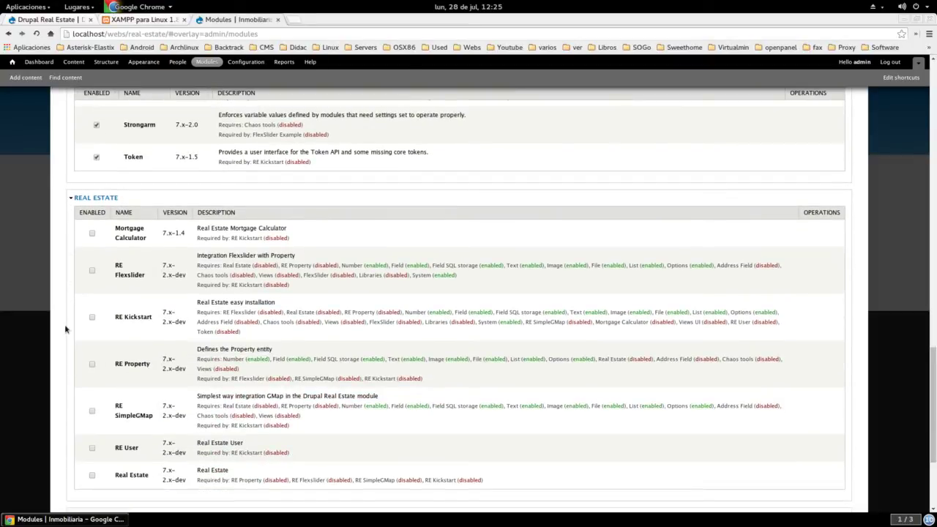
left_click(92, 233)
scroll(75, 285, "down", 1)
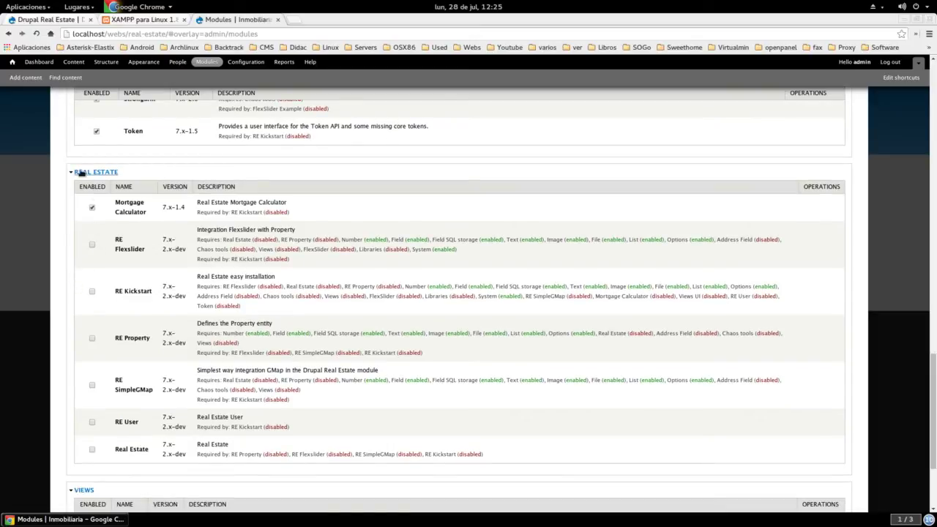
left_click(92, 245)
left_click(93, 292)
left_click(93, 339)
left_click(93, 388)
scroll(93, 382, "down", 2)
left_click(92, 345)
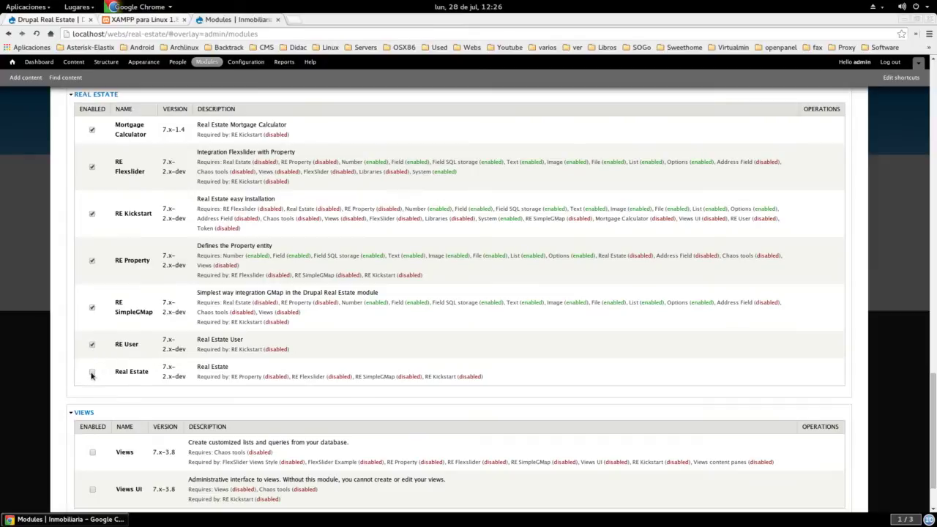
left_click(93, 375)
Step: Mark the Views and Views UI modules for enabling
scroll(92, 376, "down", 2)
left_click(92, 386)
left_click(92, 423)
Step: Check the requirements on the Drupal Real Estate project page against the dependencies listed for the selected Real Estate modules
scroll(262, 343, "up", 3)
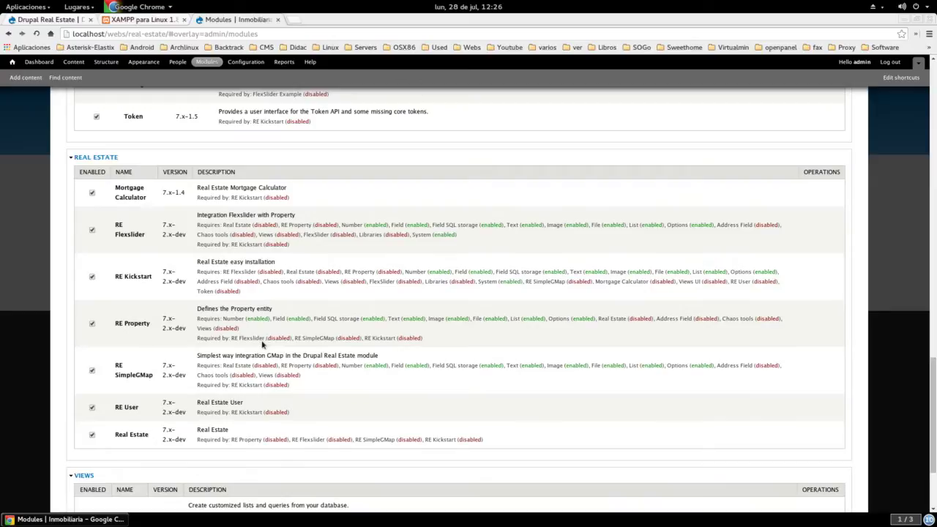
left_click(55, 20)
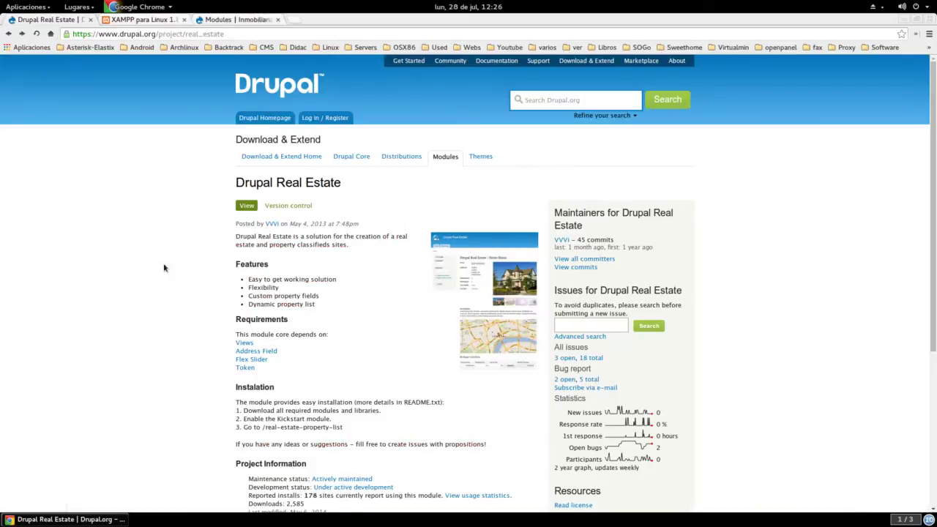
scroll(240, 338, "down", 2)
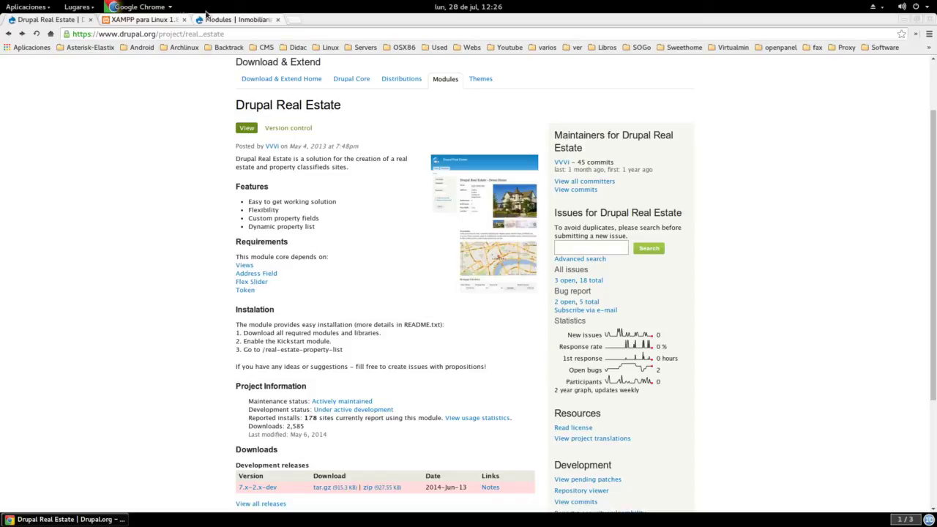
left_click(242, 15)
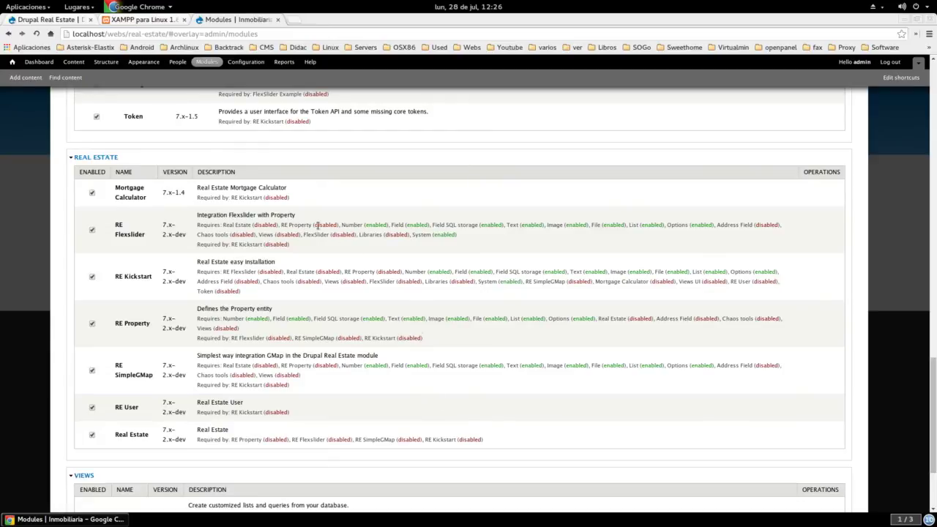
left_click_drag(313, 226, 341, 225)
left_click(304, 359)
Step: Save the module configuration and look through the list to check the status of the selected modules
scroll(295, 358, "down", 3)
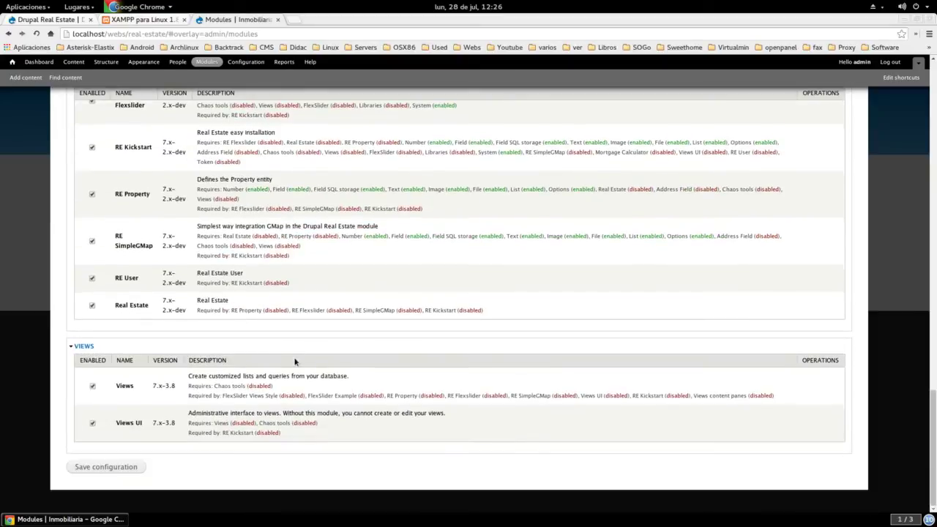
left_click(86, 468)
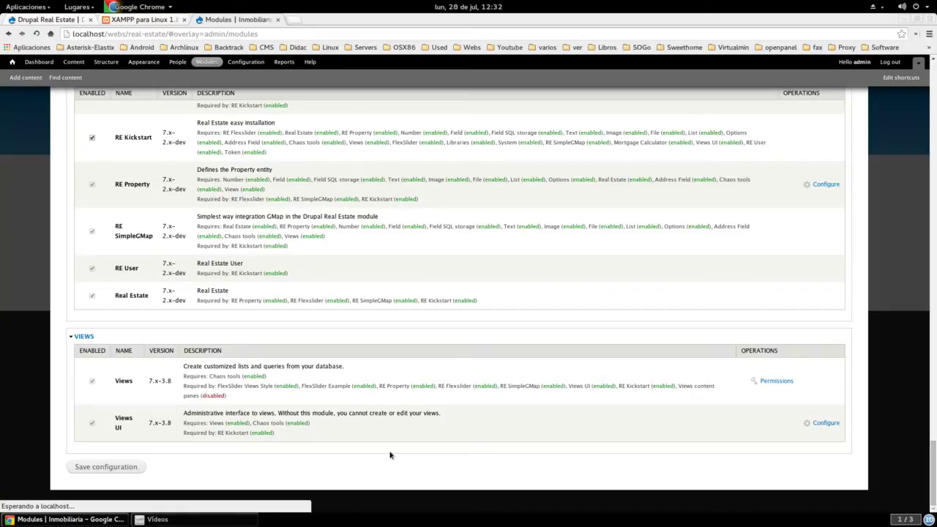
scroll(391, 455, "up", 15)
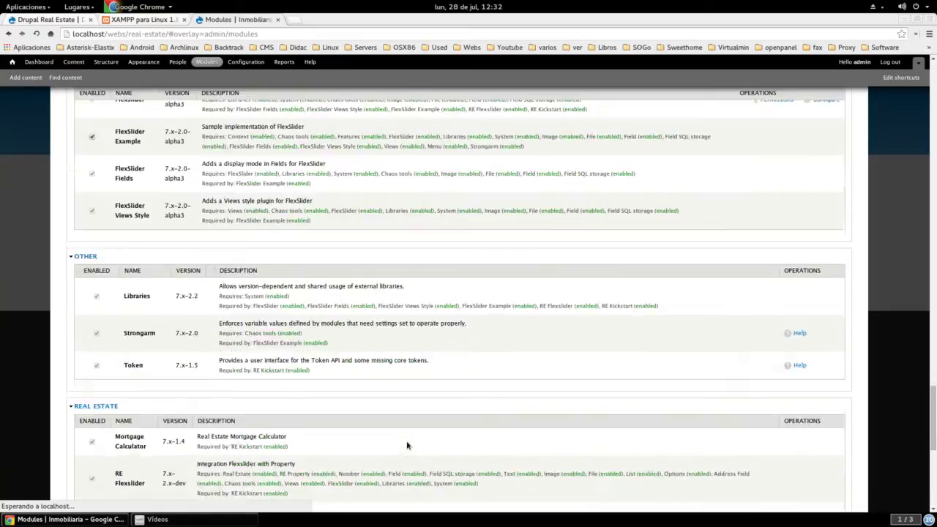
scroll(412, 439, "up", 15)
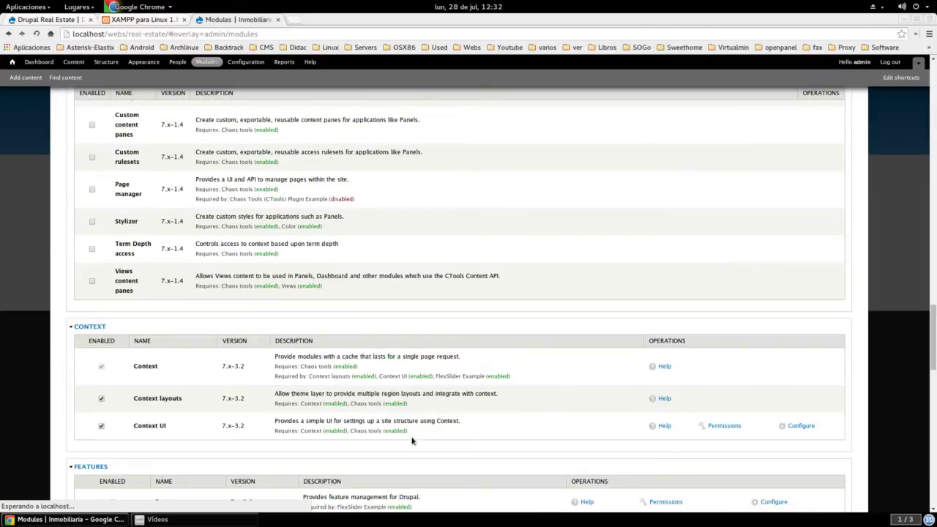
Step: Open the site's status report and examine the problems listed for the configuration file and the FlexSlider library
scroll(412, 440, "up", 15)
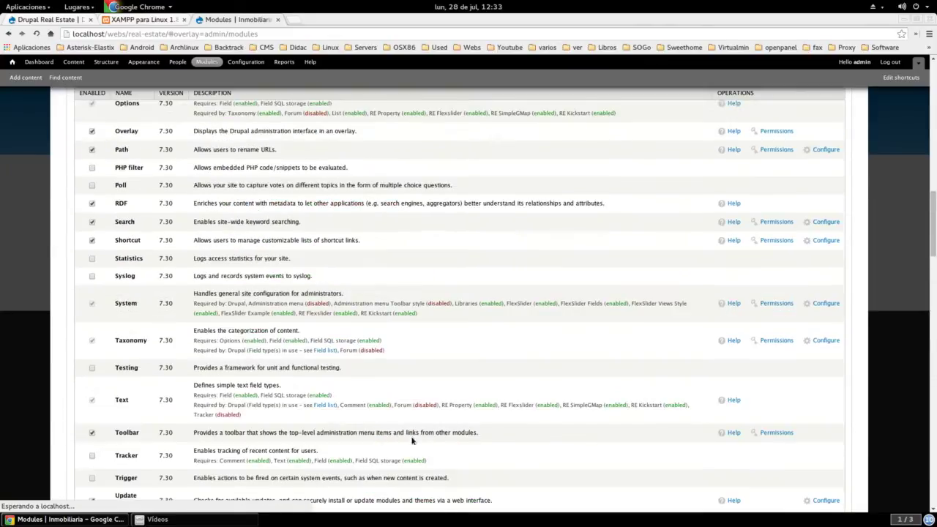
scroll(412, 440, "up", 10)
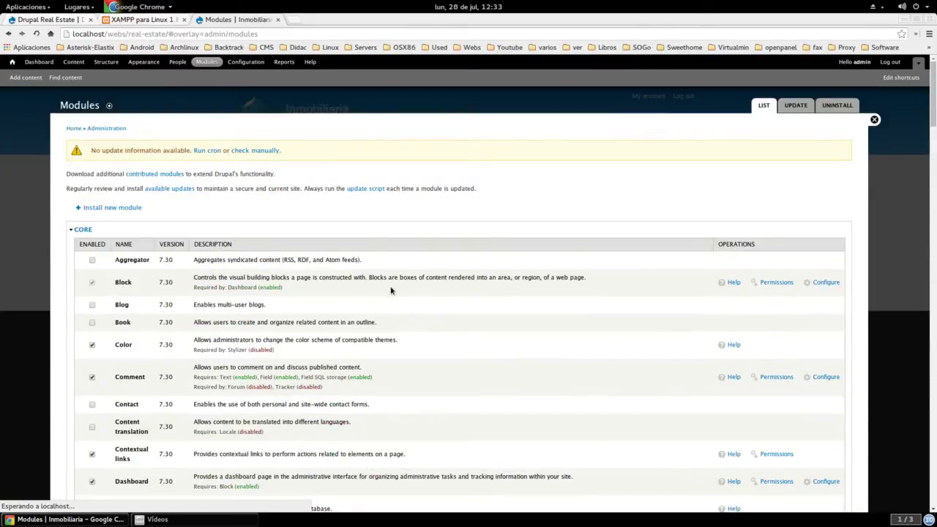
left_click(286, 62)
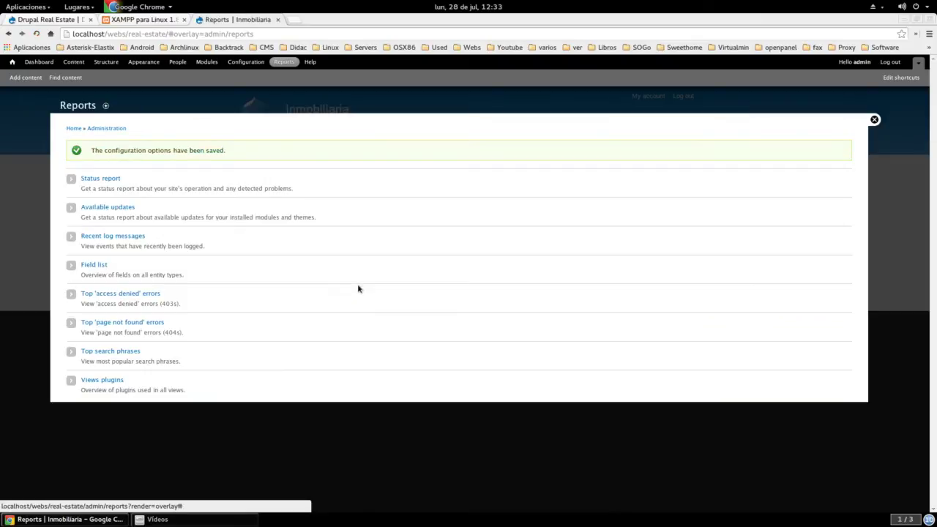
left_click(109, 180)
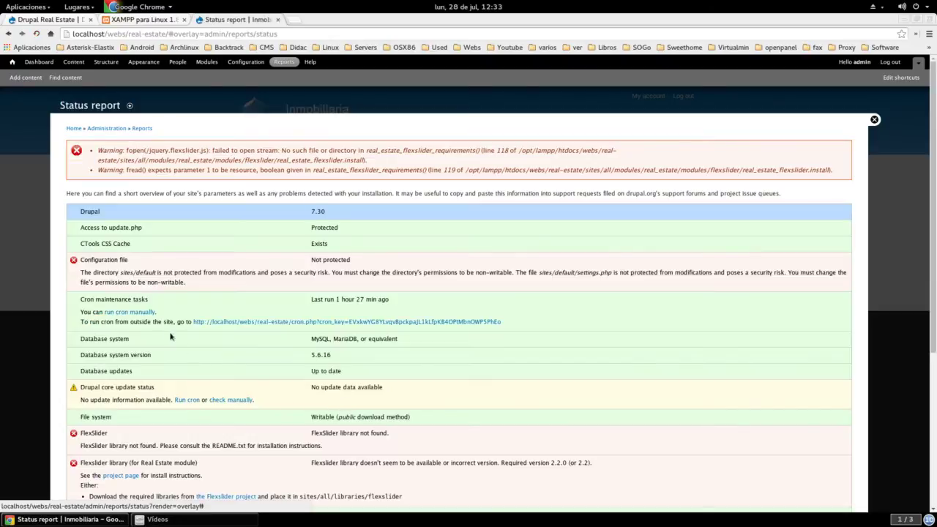
left_click_drag(120, 272, 158, 272)
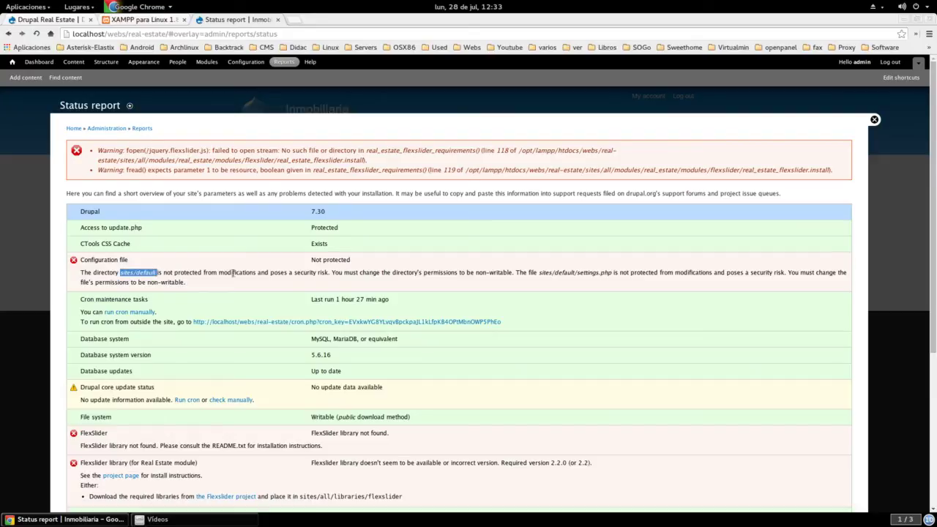
scroll(232, 272, "down", 5)
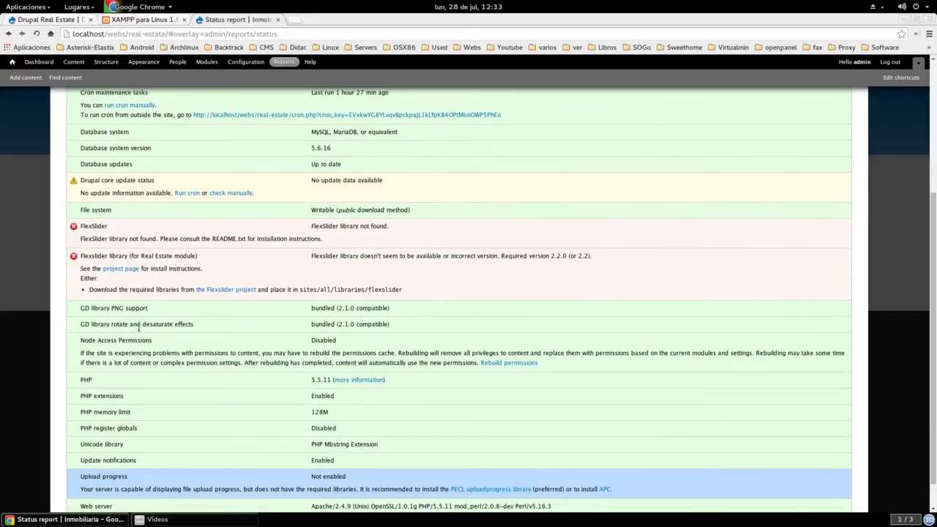
triple_click(124, 289)
left_click(173, 308)
left_click_drag(334, 289, 368, 291)
left_click(408, 301)
Step: Download FlexSlider-version-2.2.tar.gz from the FlexSlider project link to the Desktop and extract it there, showing the extracted files
right_click(225, 291)
left_click(238, 298)
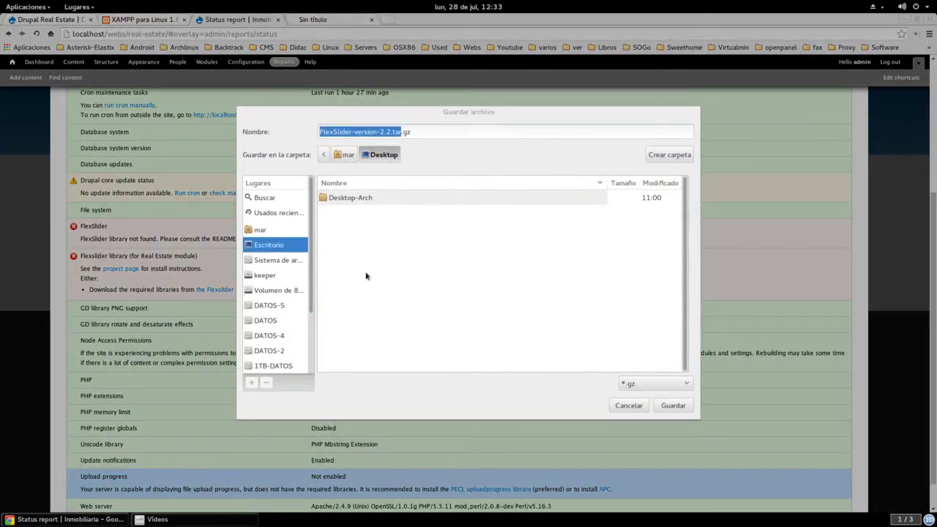
left_click(679, 407)
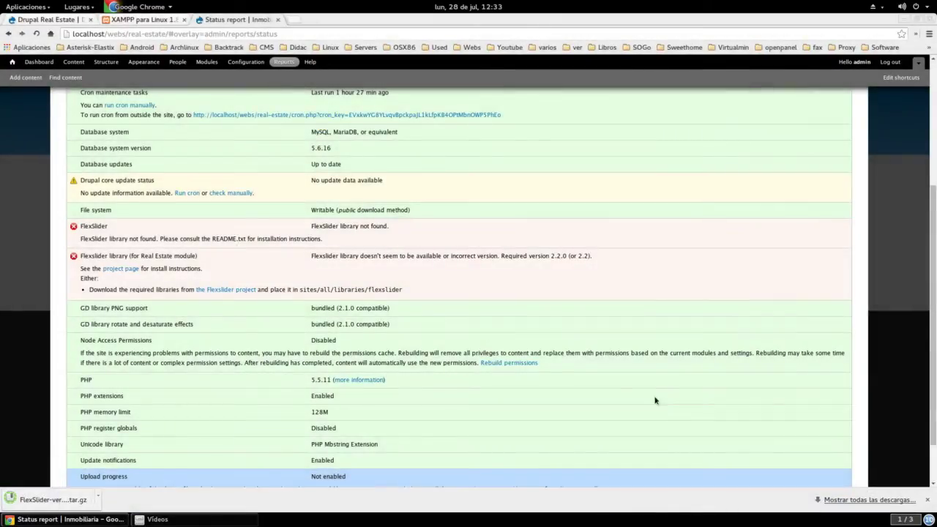
left_click(76, 502)
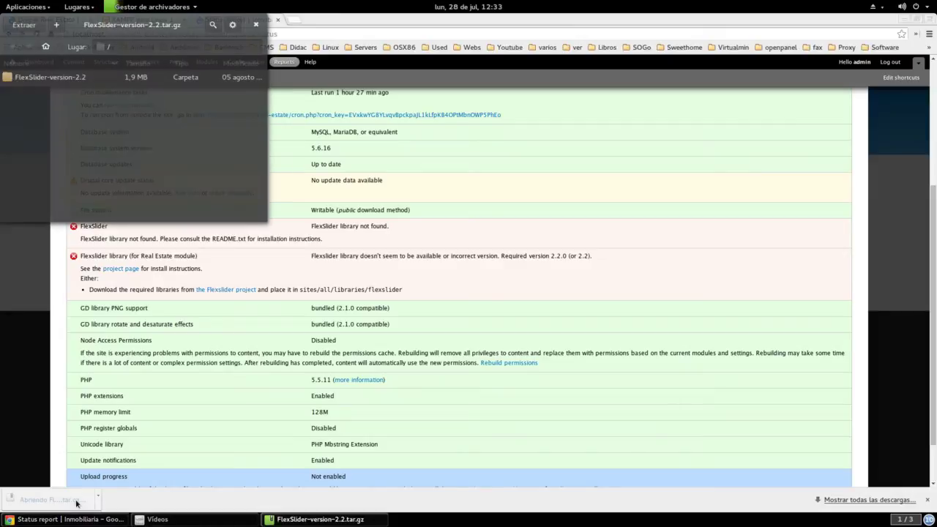
left_click(24, 25)
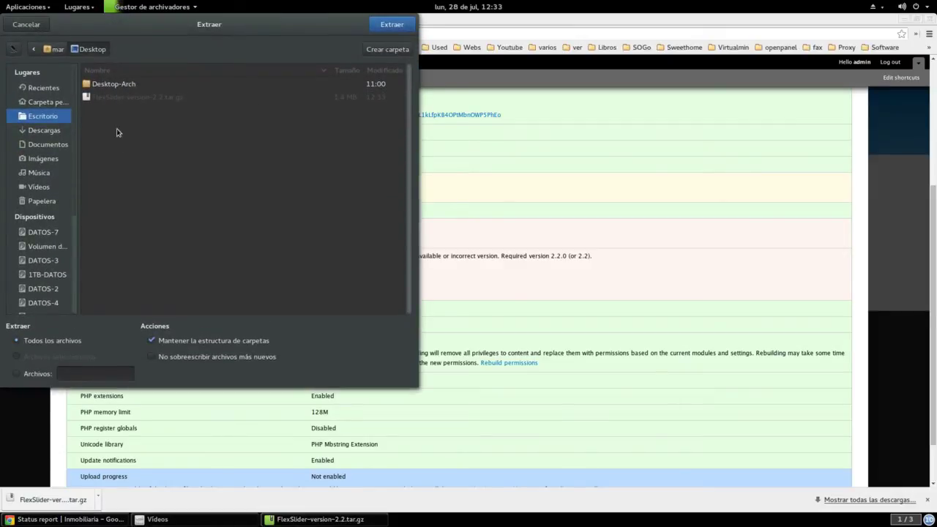
left_click(386, 26)
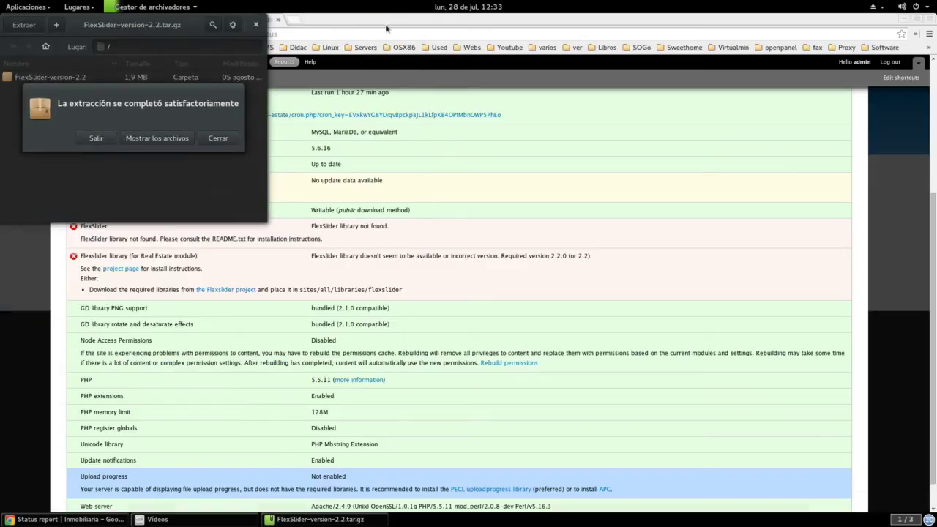
left_click(157, 138)
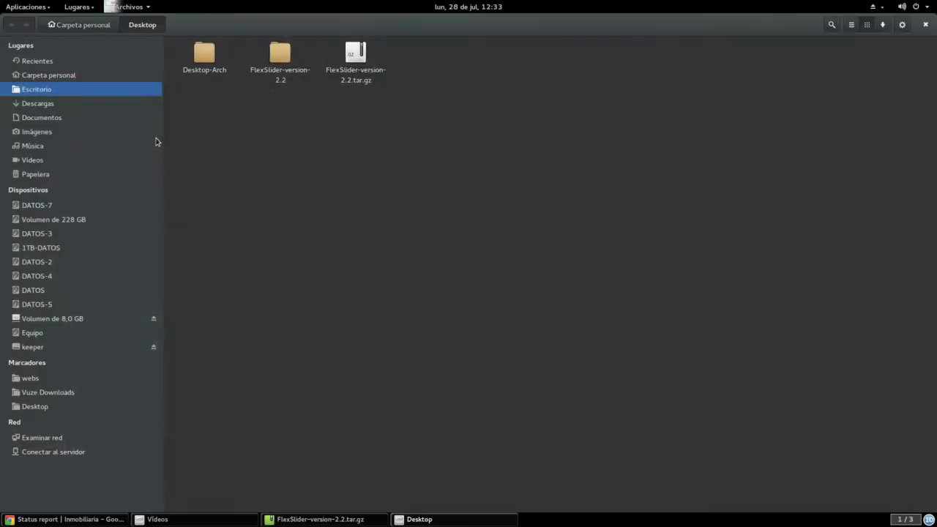
Step: Rename the extracted FlexSlider-version-2.2 folder as flexslider
right_click(283, 73)
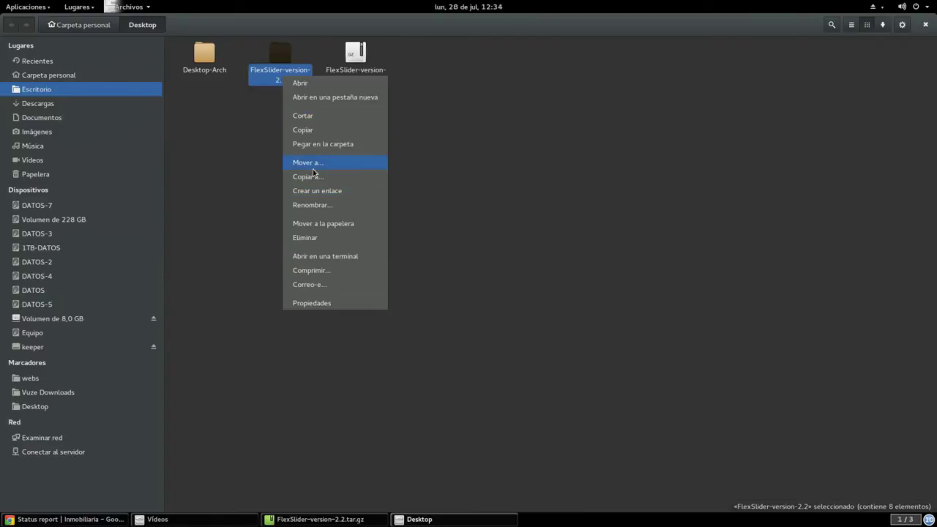
left_click(310, 206)
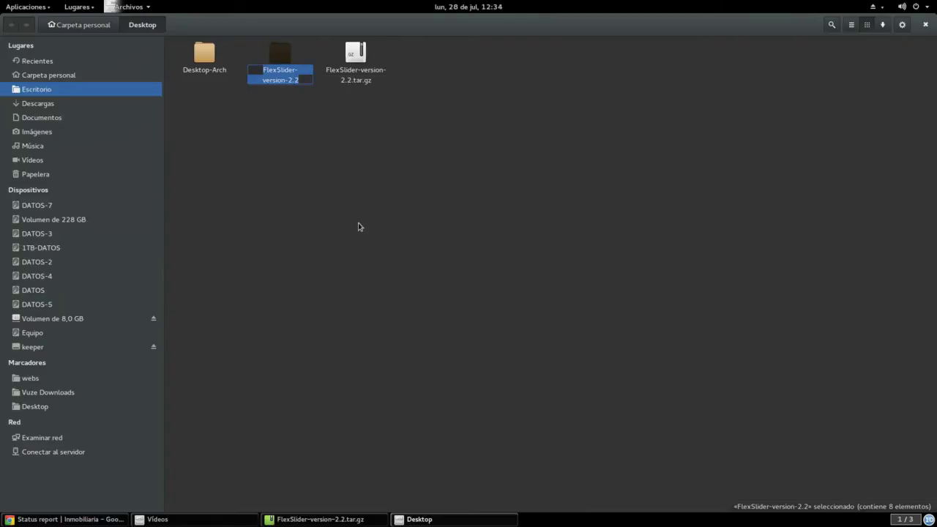
type("fle")
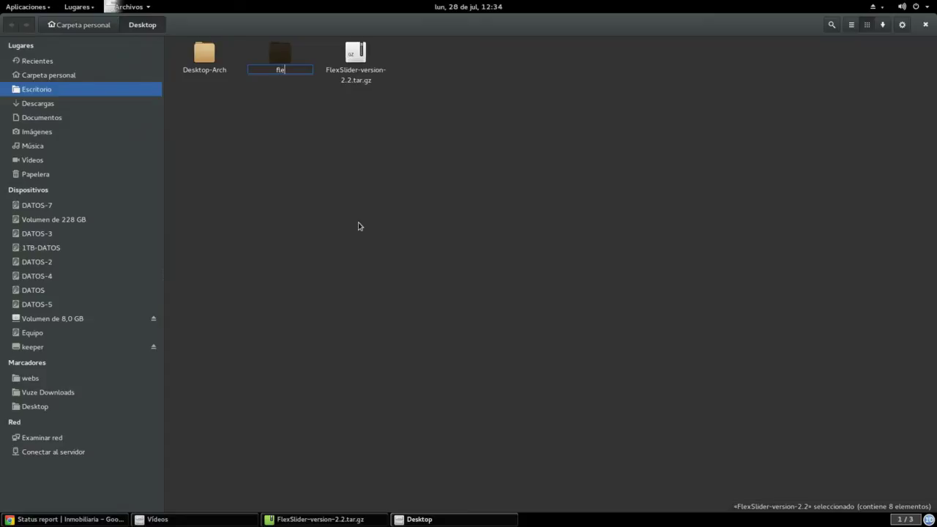
type("xslider")
key("Return")
Step: Move the flexslider folder from the Desktop into webs/real-estate/sites/all/libraries
left_click_drag(320, 149, 261, 52)
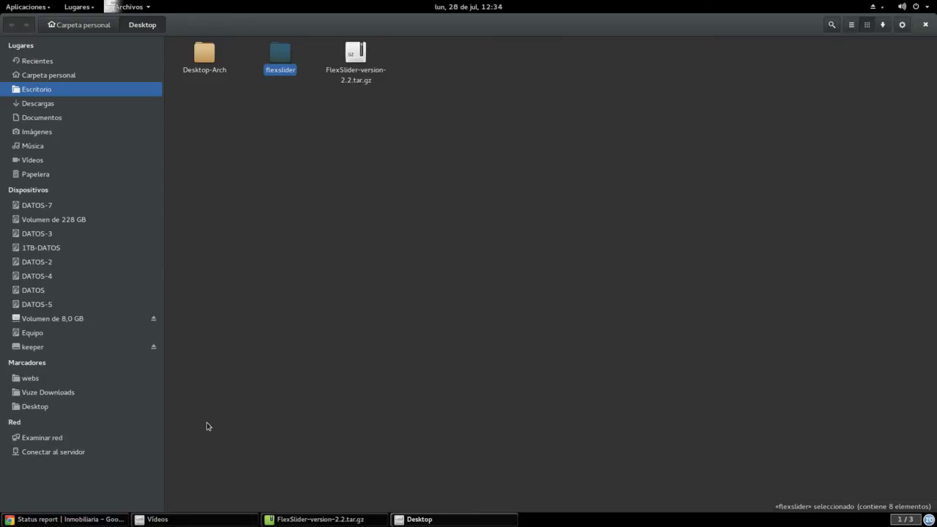
left_click(28, 381)
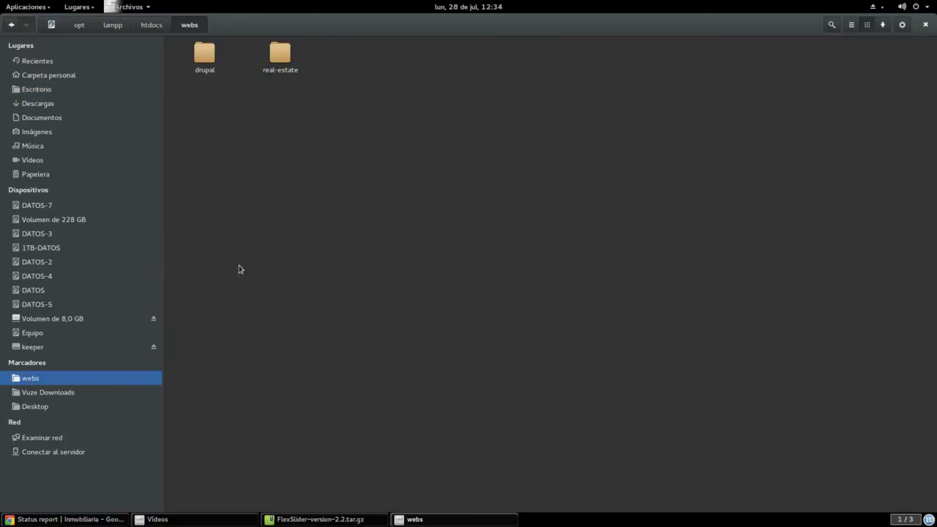
double_click(277, 55)
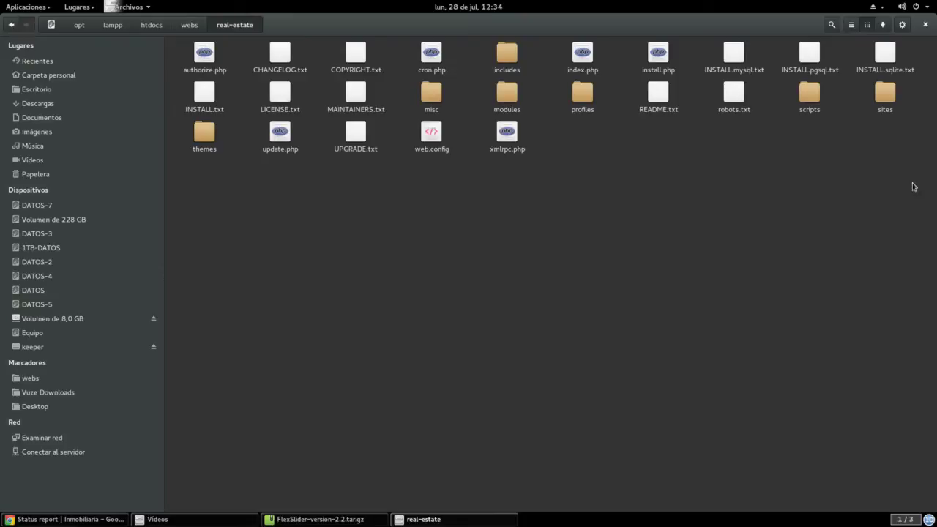
double_click(885, 93)
double_click(212, 66)
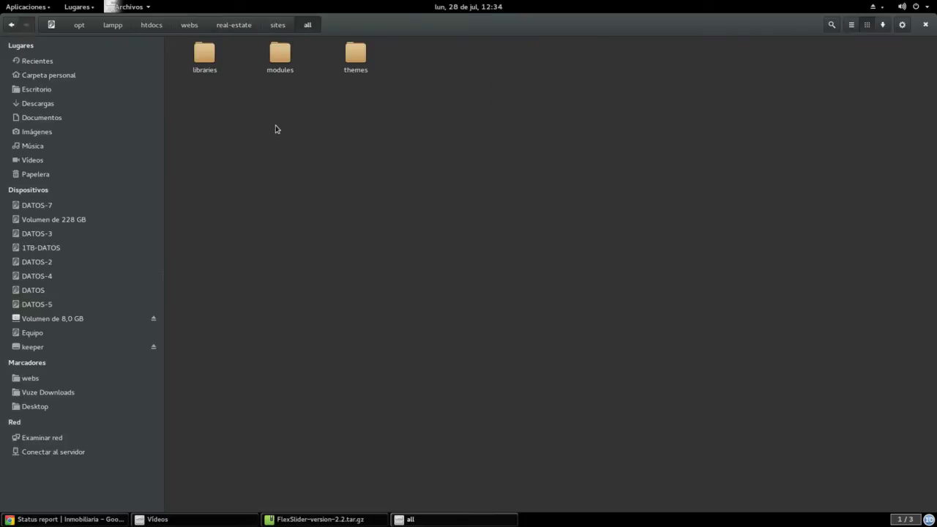
double_click(207, 55)
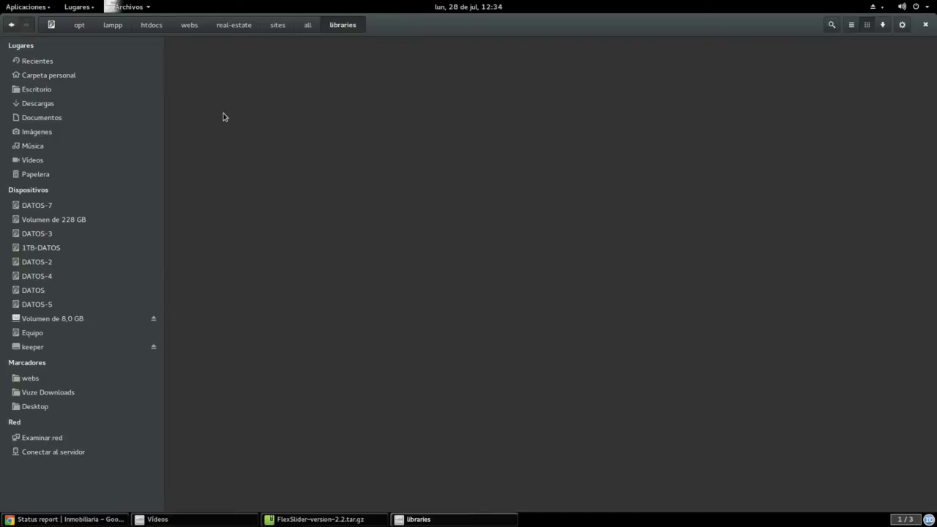
key("ctrl+v")
left_click(326, 235)
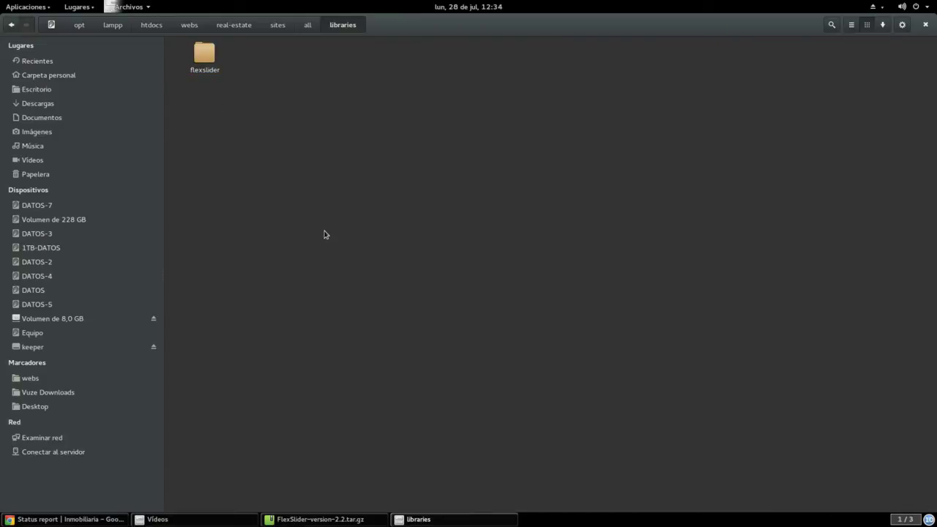
Step: Switch to Chrome to review the configuration file entry in the status report, and close the Vídeos file window
left_click(83, 522)
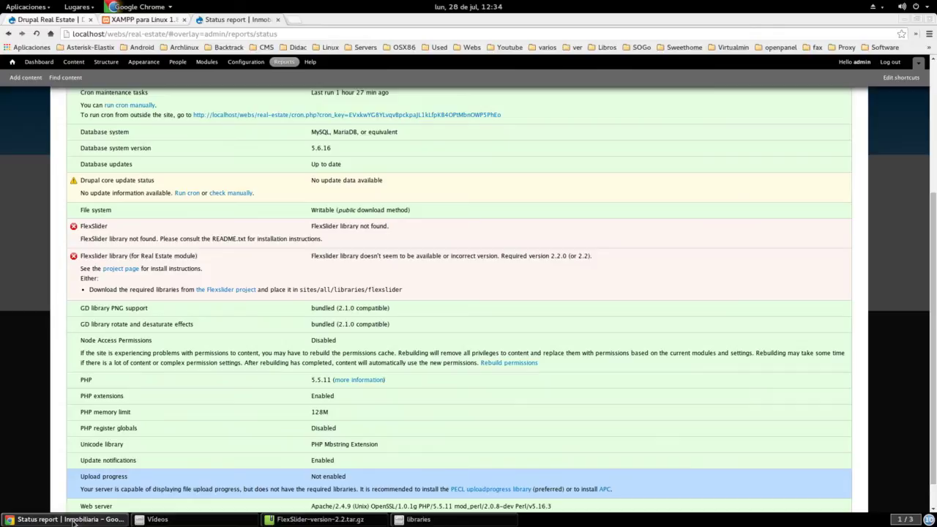
scroll(60, 428, "up", 5)
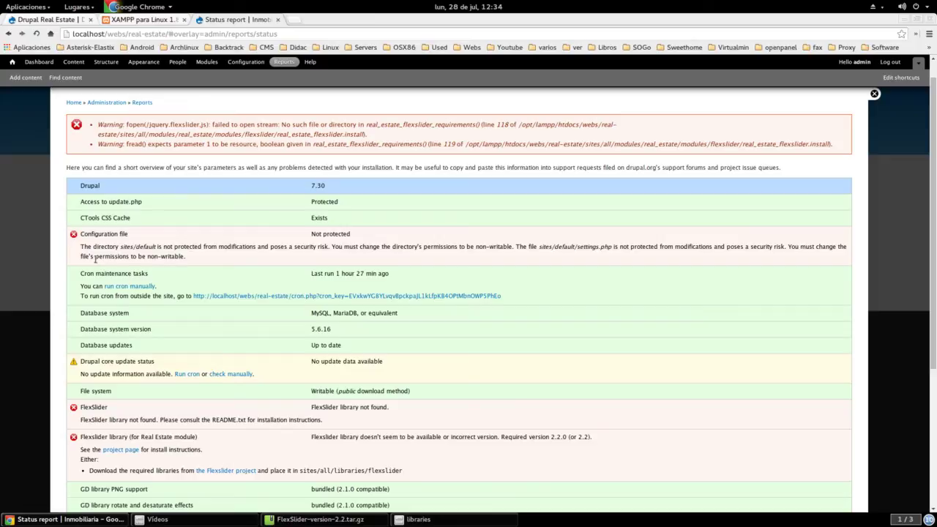
left_click(155, 519)
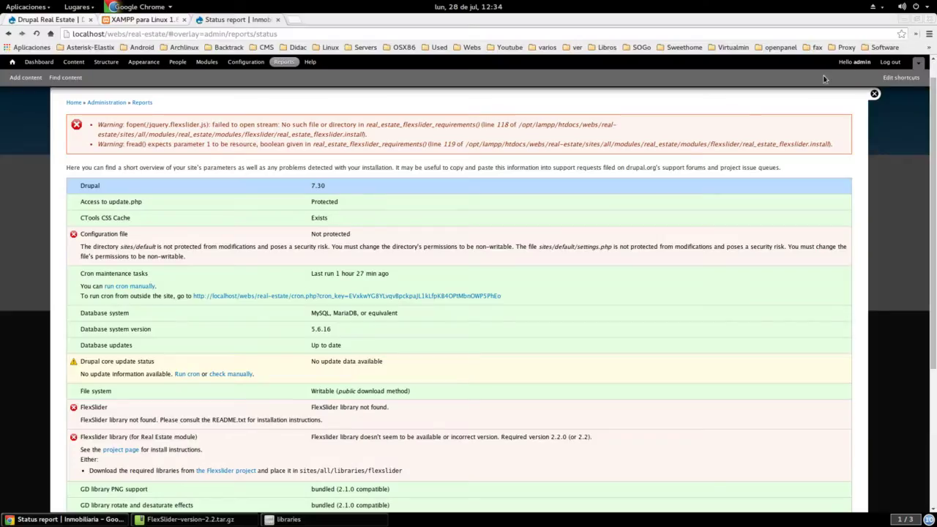
left_click(926, 25)
Step: In the file manager, restrict the access permissions of the group and of others on the real-estate/sites/default folder
left_click(288, 519)
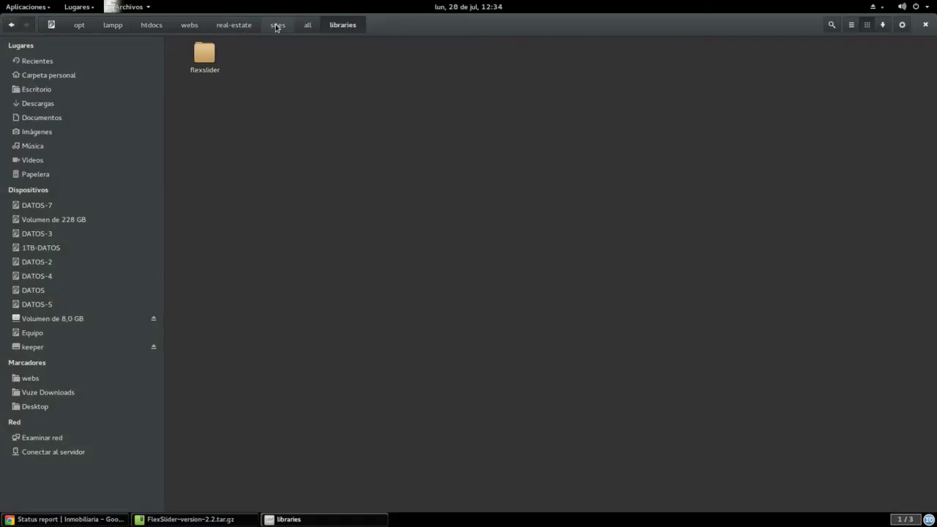
left_click(278, 26)
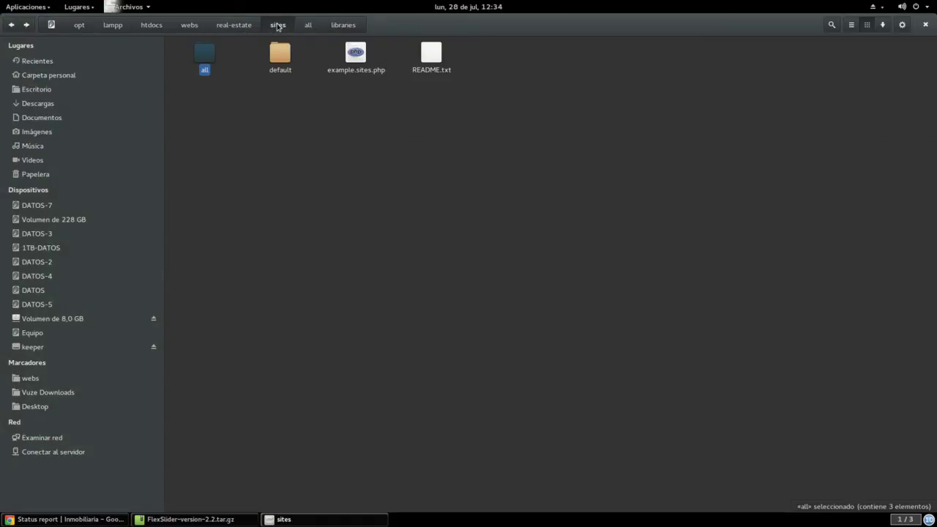
right_click(280, 55)
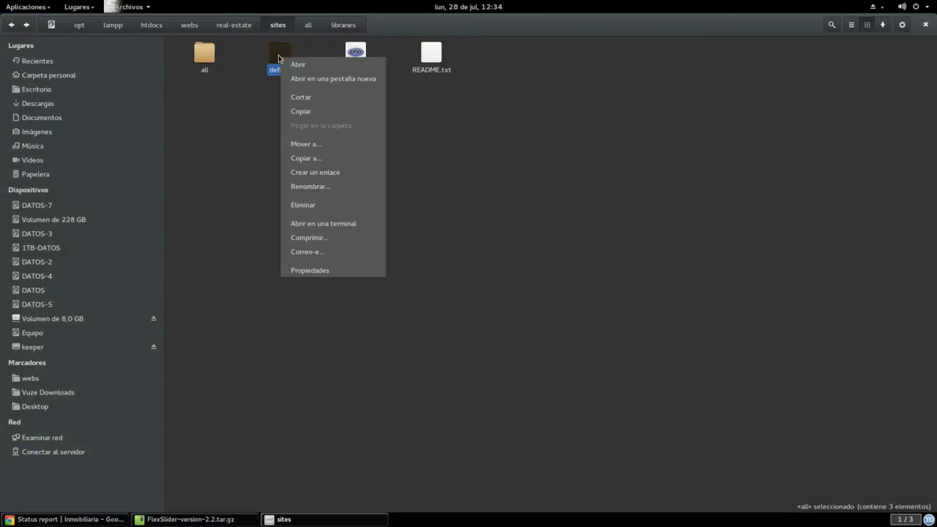
left_click(318, 271)
left_click(420, 197)
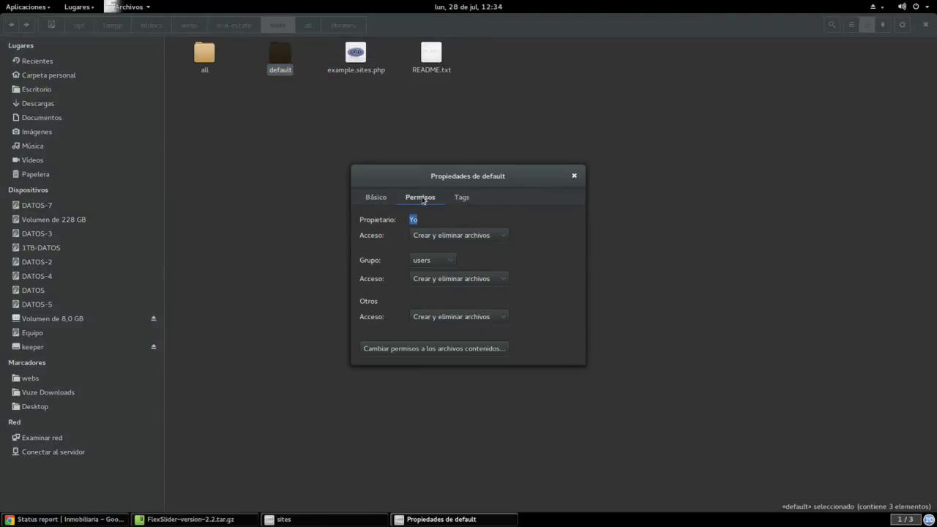
left_click(480, 281)
left_click(471, 265)
left_click(469, 316)
left_click(460, 302)
left_click(574, 175)
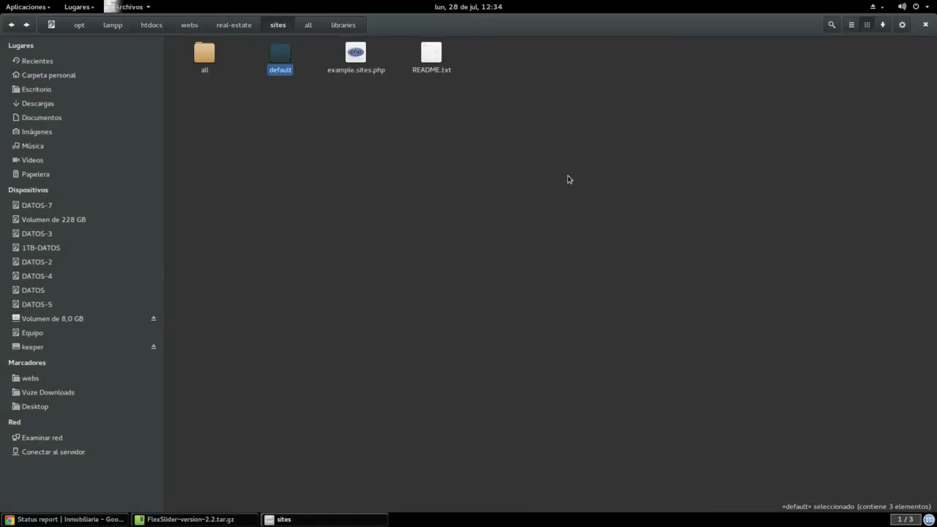
Step: Set the group's and others' access to settings.php in sites/default to Sólo lectura, and return to the status report in Chrome
double_click(280, 57)
right_click(356, 76)
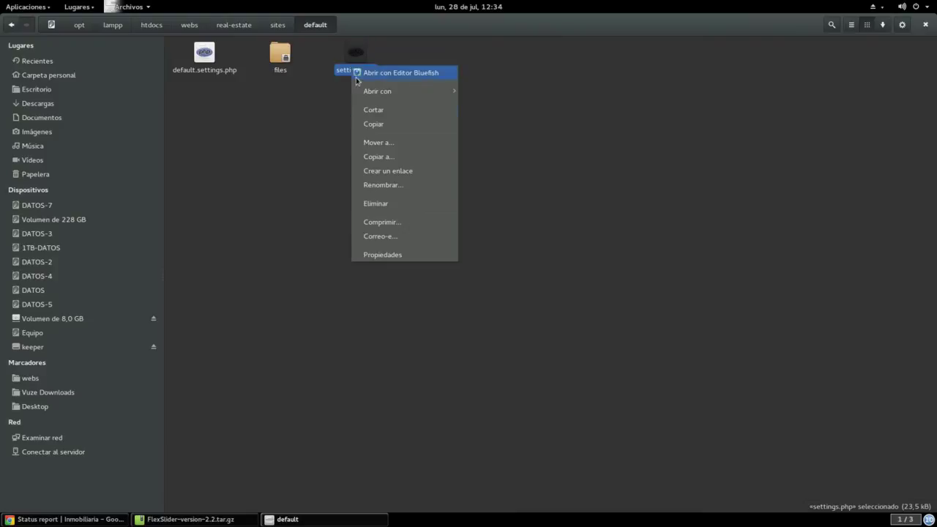
left_click(390, 254)
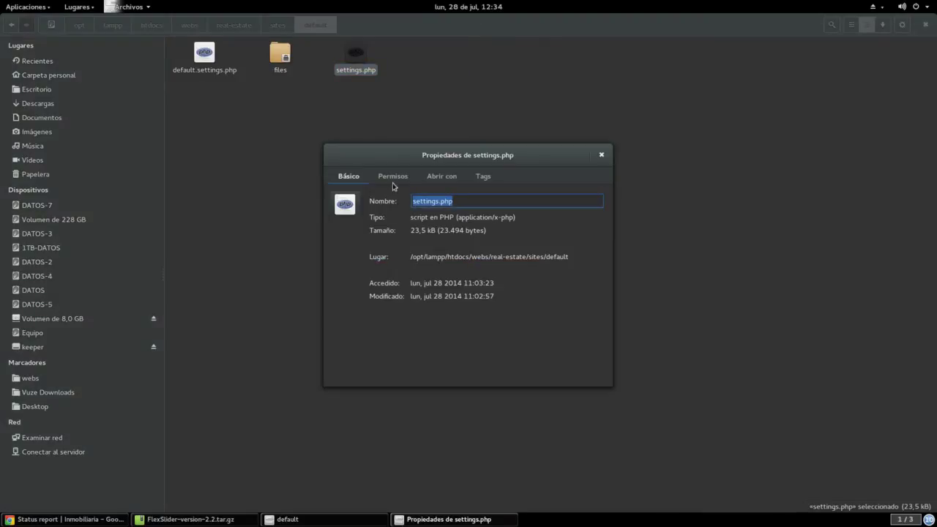
left_click(393, 178)
left_click(444, 258)
left_click(433, 246)
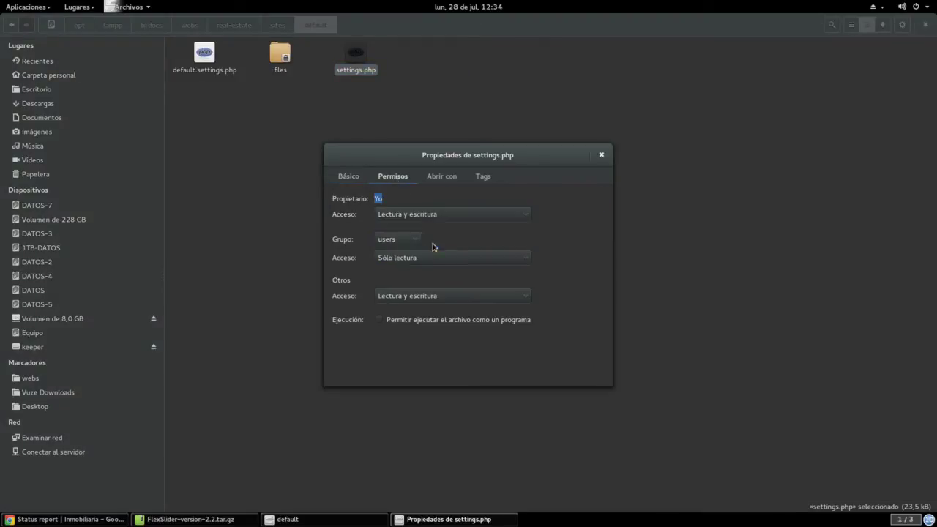
left_click(417, 296)
left_click(409, 279)
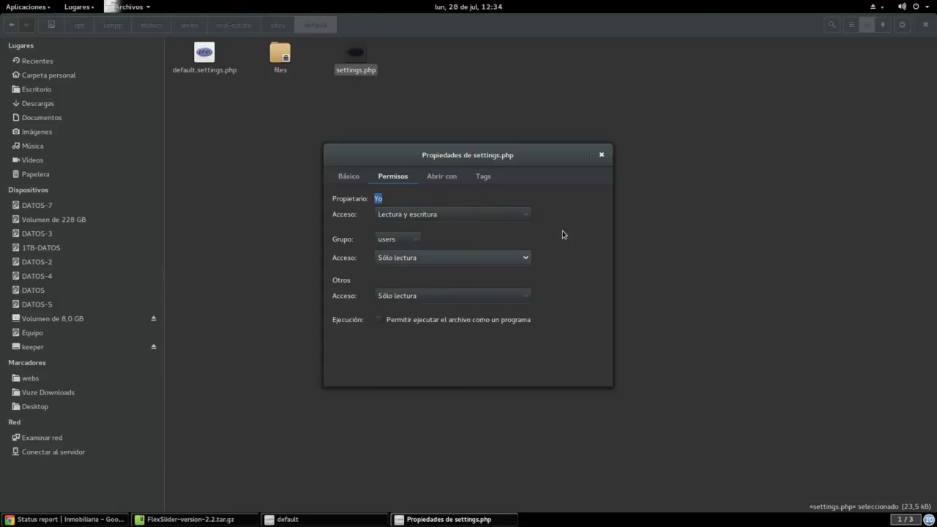
left_click(601, 155)
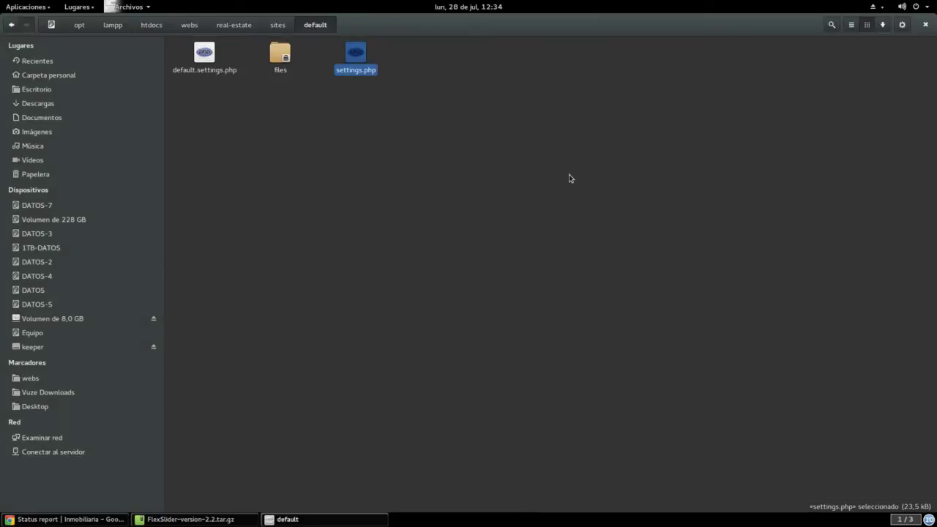
left_click(79, 519)
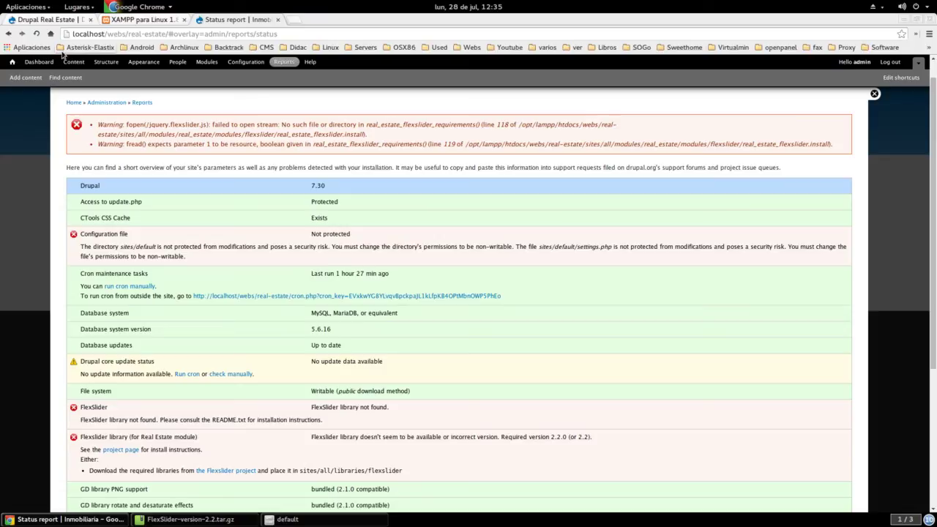
Step: Reload the status report and review the FlexSlider library and configuration file entries
left_click(37, 34)
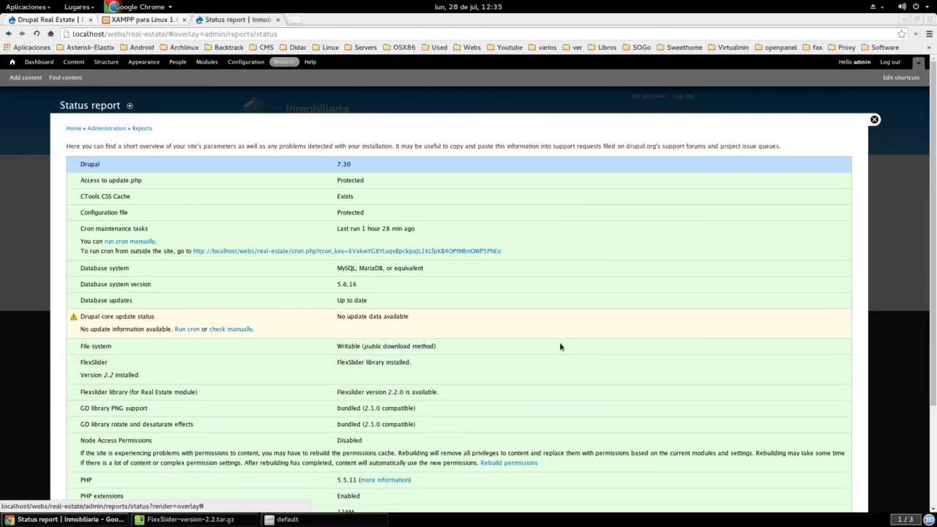
scroll(356, 366, "down", 3)
scroll(333, 381, "up", 3)
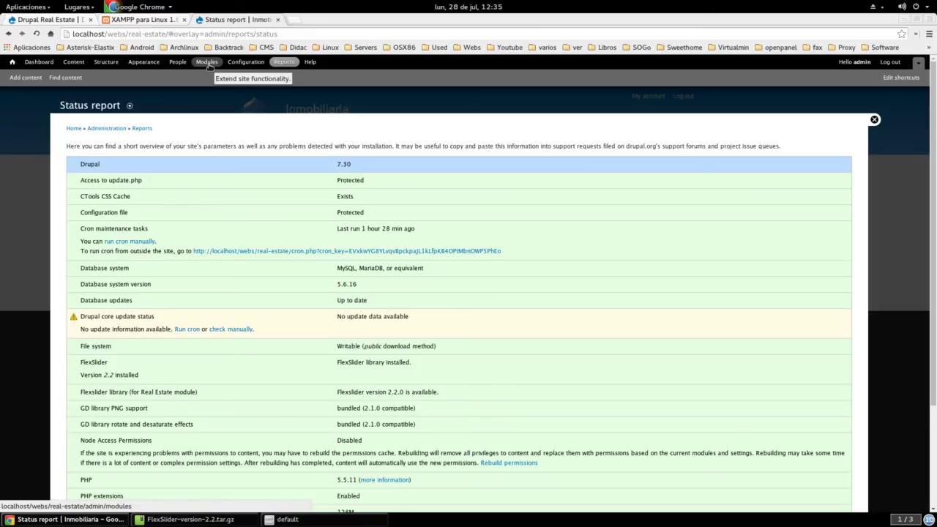
Step: Go to the site's home page, open the Real Estate property list and view the first listed property
left_click(12, 63)
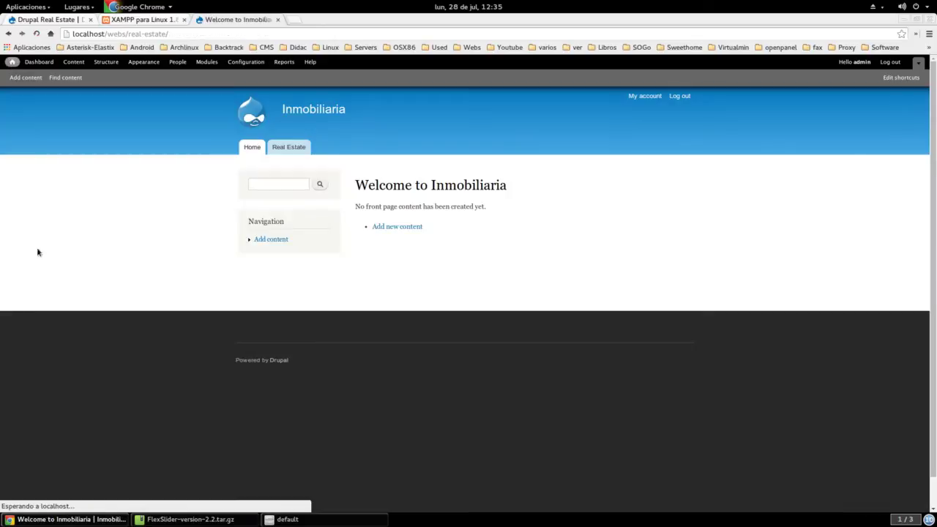
left_click(294, 151)
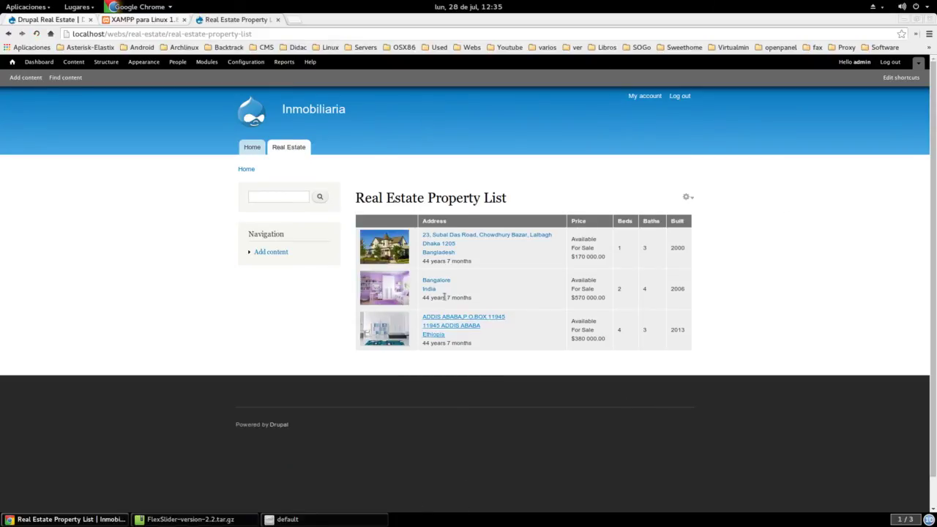
left_click(441, 236)
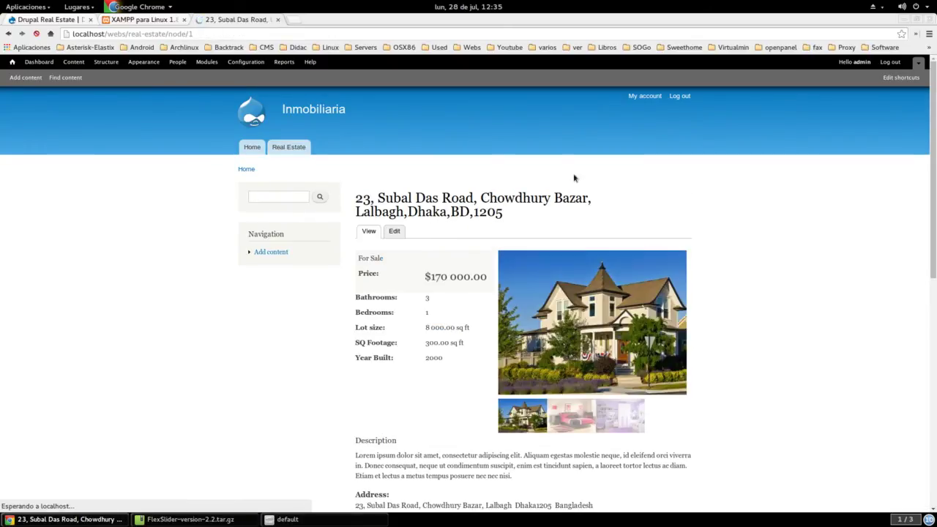
Step: Browse the property's photo slider forward and back through its main images and thumbnails
scroll(720, 231, "down", 1)
scroll(720, 231, "down", 2)
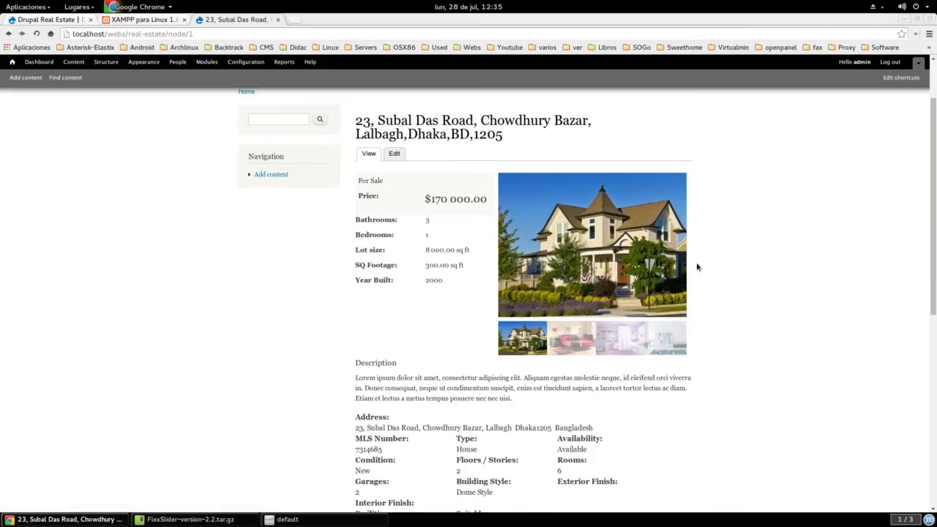
left_click(678, 246)
left_click(678, 246)
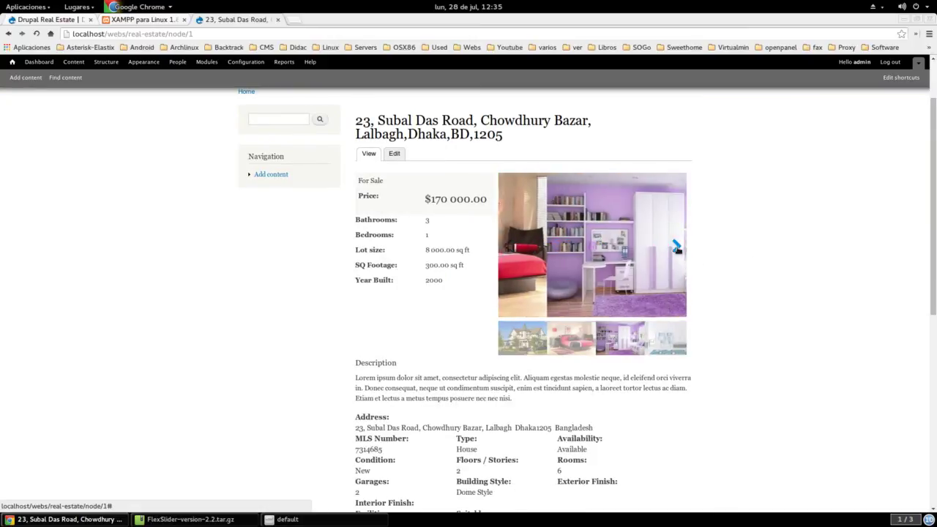
left_click(508, 341)
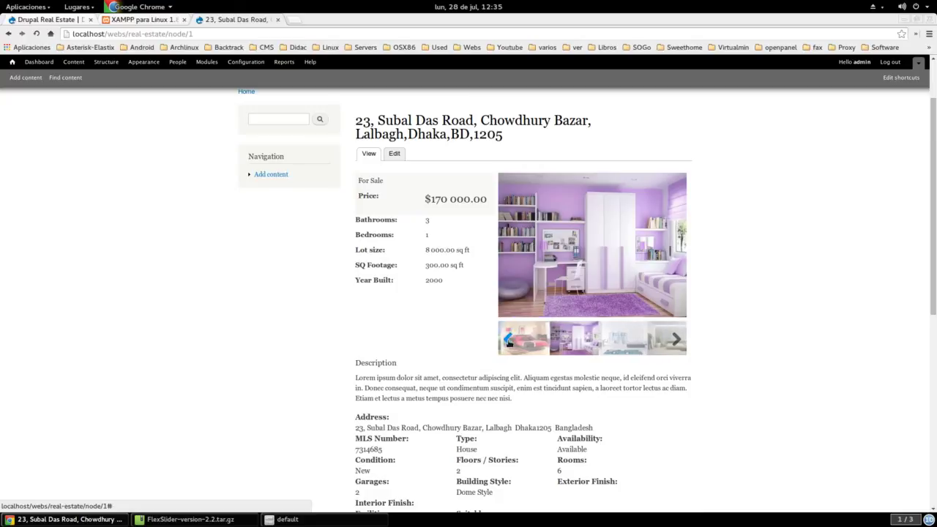
left_click(510, 343)
Step: Review the property's description, details, map area and mortgage calculator
scroll(752, 292, "down", 3)
left_click_drag(554, 298, 350, 260)
scroll(337, 346, "down", 4)
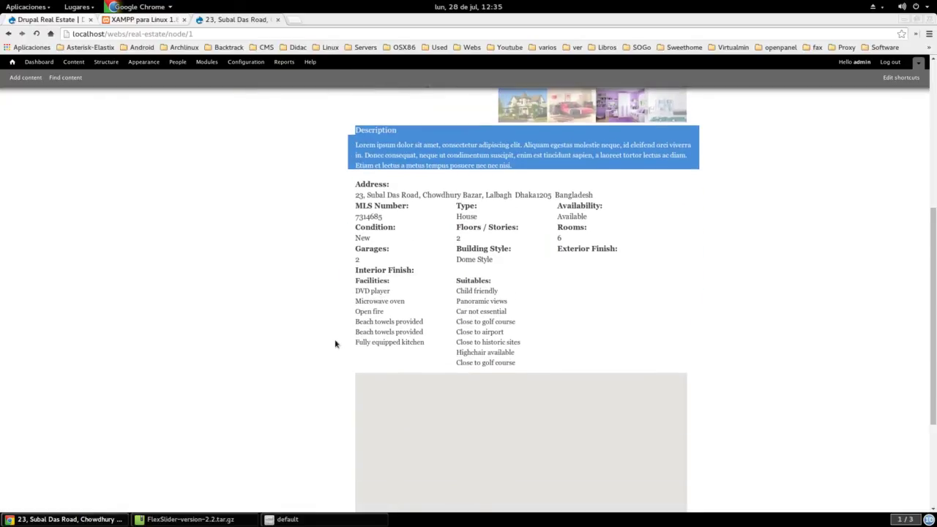
scroll(336, 343, "down", 5)
scroll(431, 341, "up", 2)
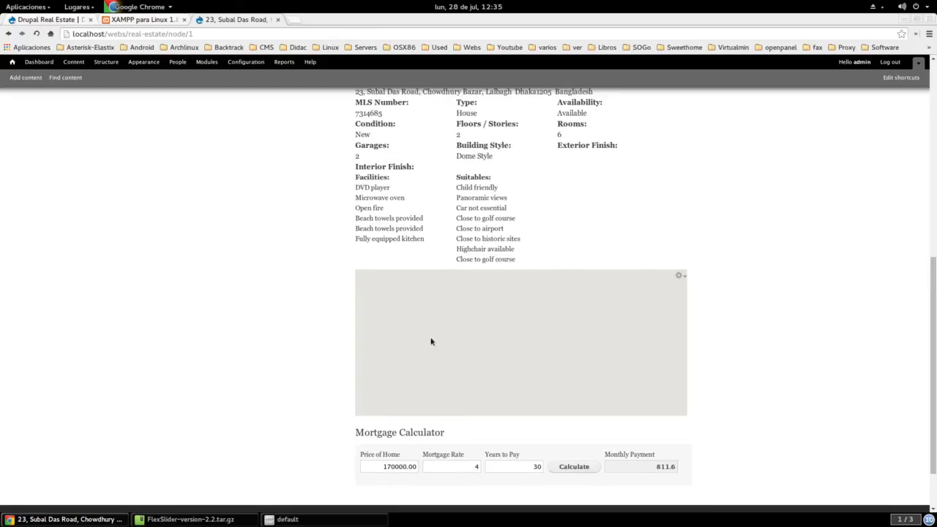
Step: Return to the property list, open the Bangalore property and examine its details, location map and mortgage calculator
key("alt+Left")
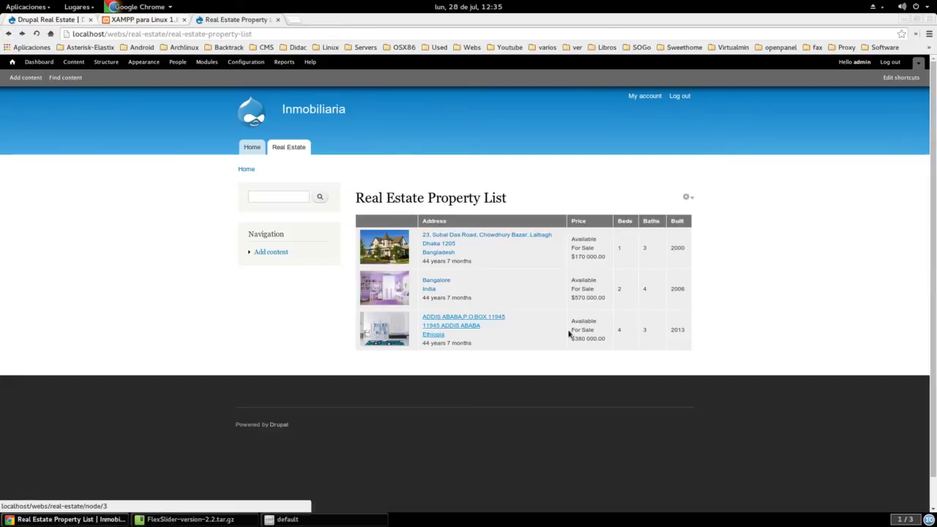
left_click(429, 282)
scroll(427, 286, "down", 5)
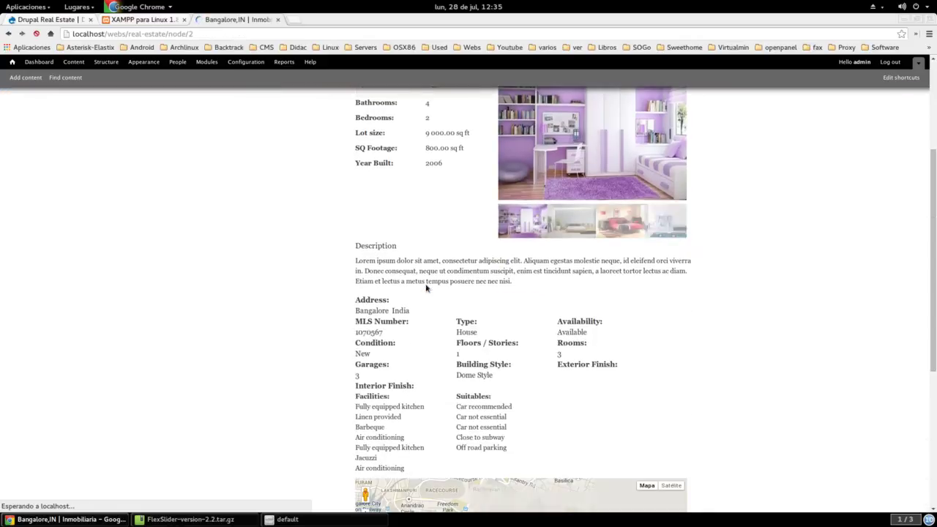
scroll(309, 332, "down", 3)
mouse_move(556, 264)
left_mouse_down()
mouse_move(563, 256)
mouse_move(547, 288)
mouse_move(538, 278)
mouse_move(560, 276)
left_mouse_up()
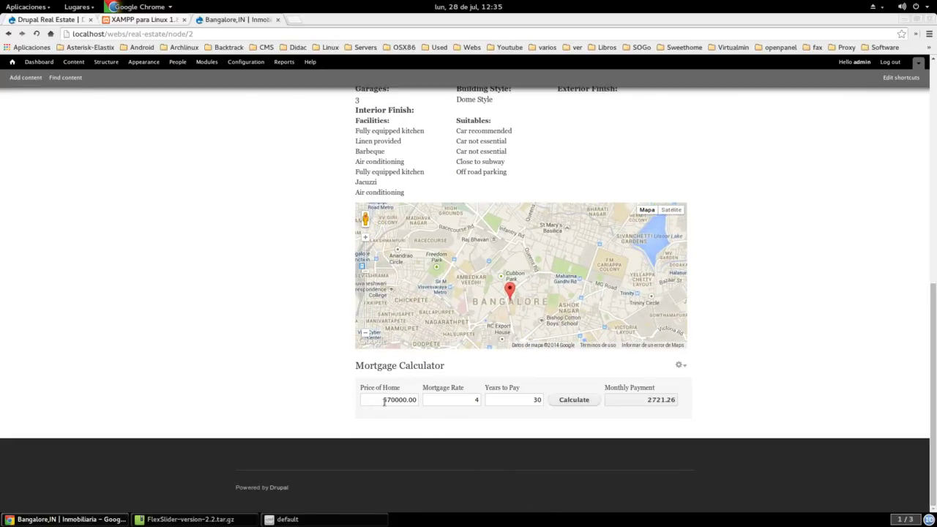
scroll(700, 385, "up", 10)
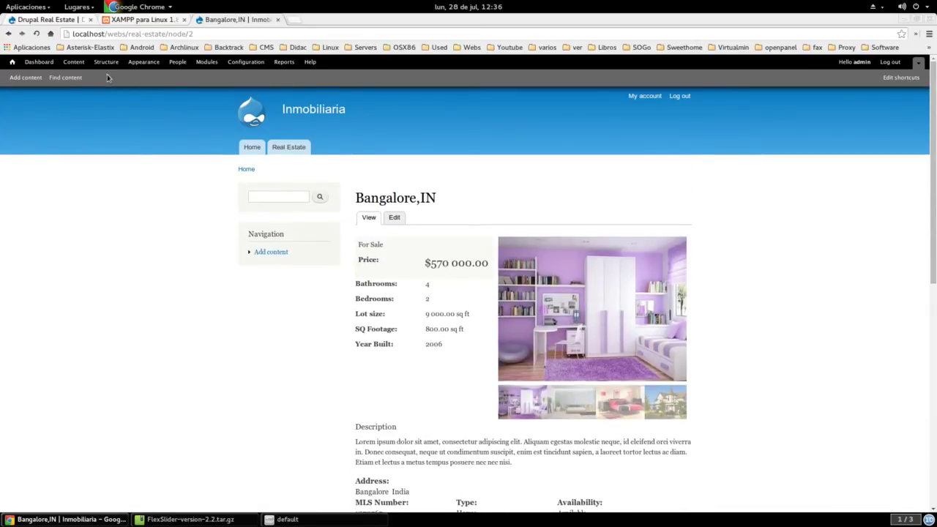
scroll(128, 295, "down", 1)
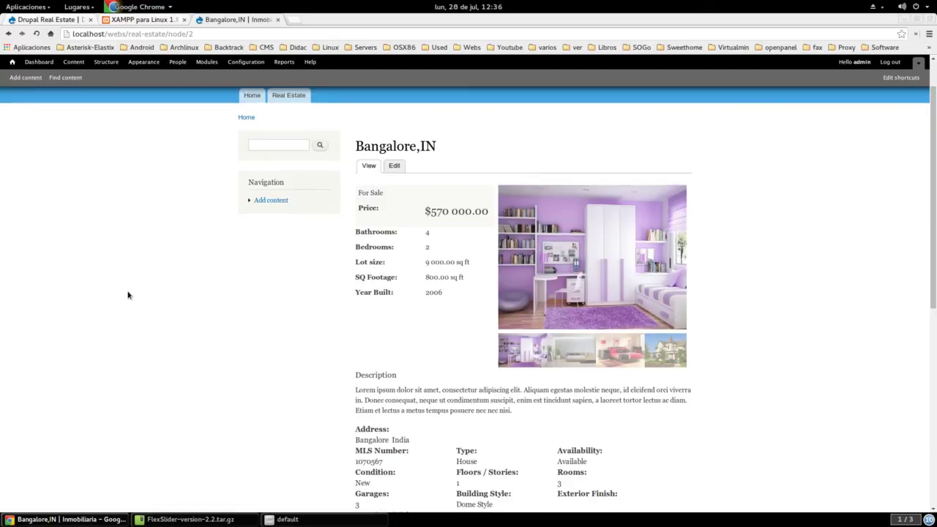
scroll(128, 295, "up", 1)
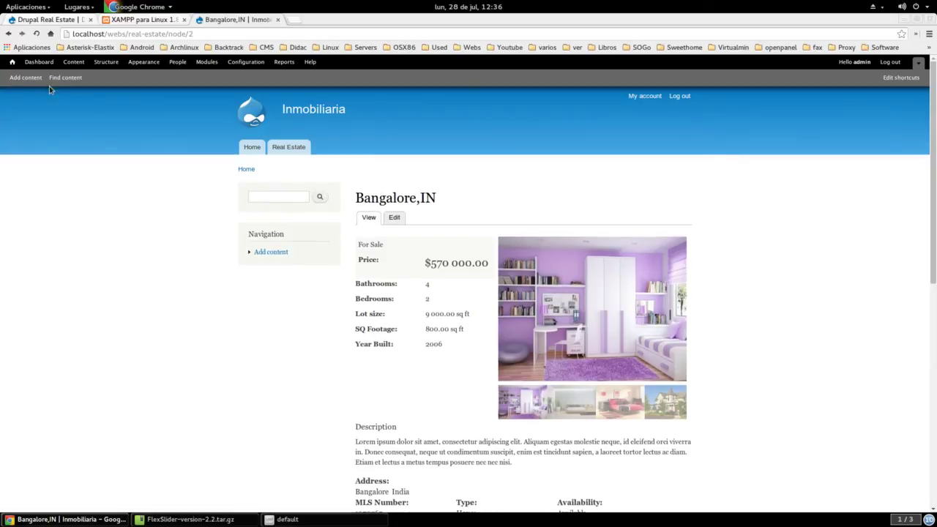
Step: Start adding a new content item of the Property type and place the cursor in its title field
left_click(26, 78)
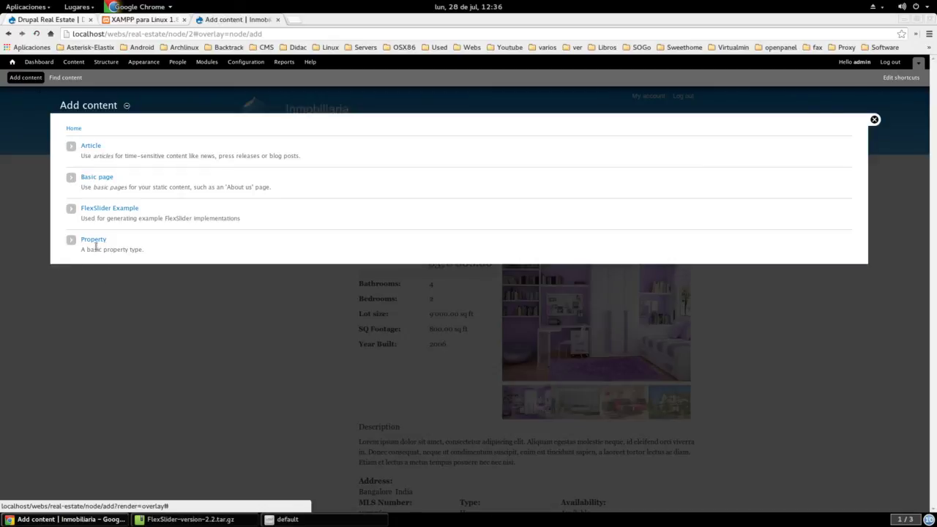
left_click(98, 243)
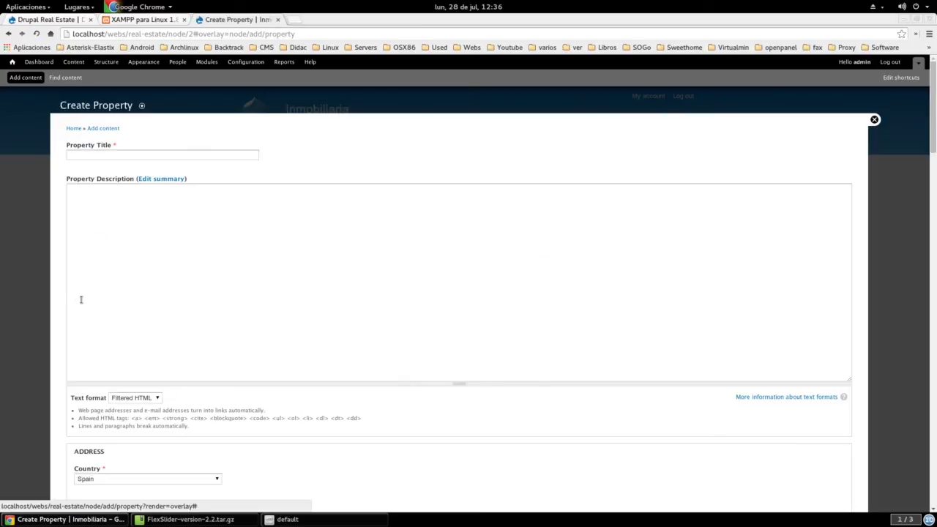
left_click(146, 153)
Step: Examine the new property form's fields, including the country choices, address, photo and price
scroll(239, 256, "down", 2)
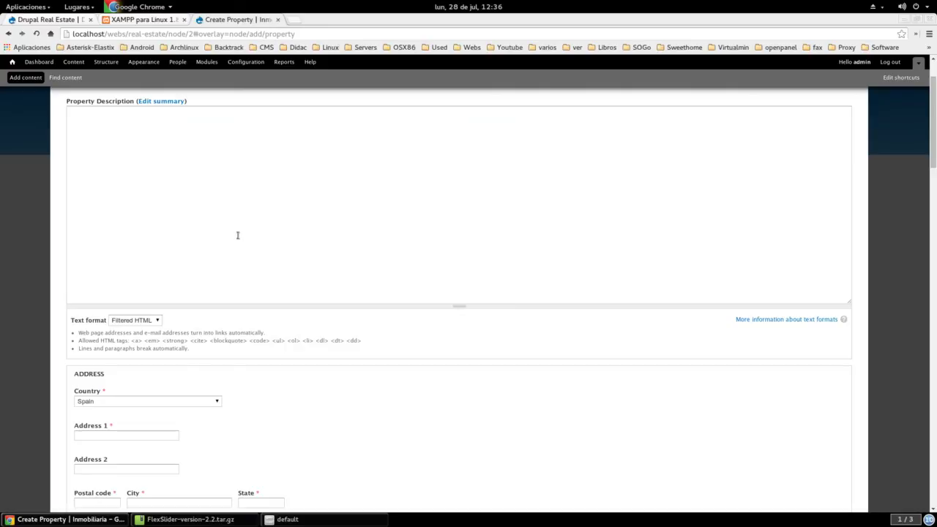
scroll(325, 244, "down", 6)
left_click(216, 170)
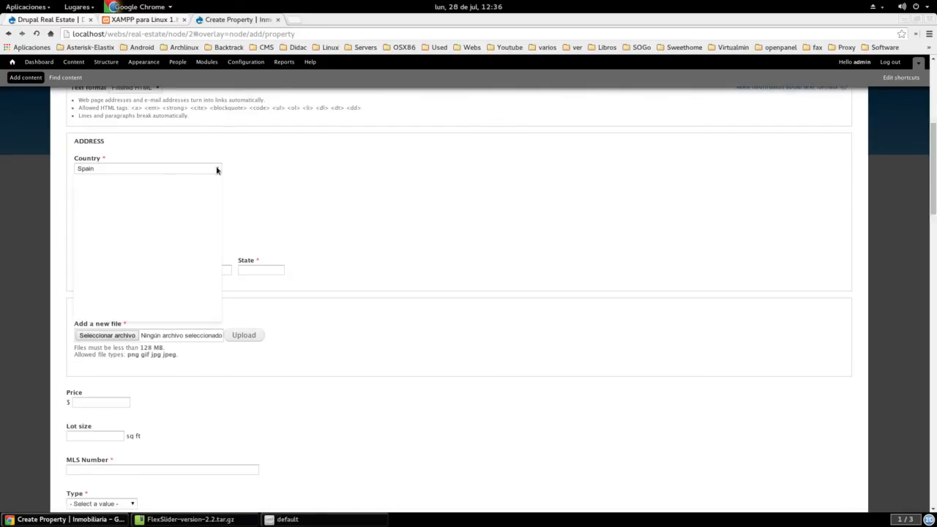
left_click(317, 205)
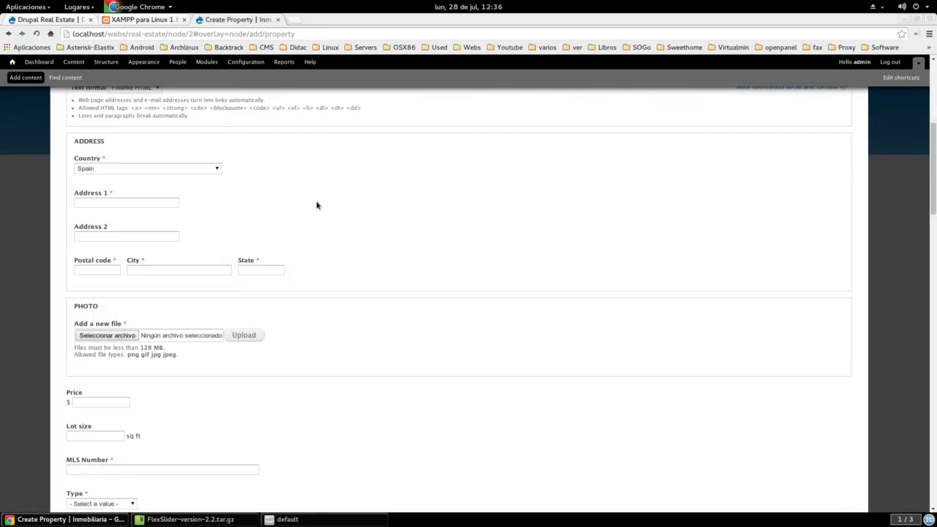
scroll(132, 249, "down", 2)
left_click(105, 217)
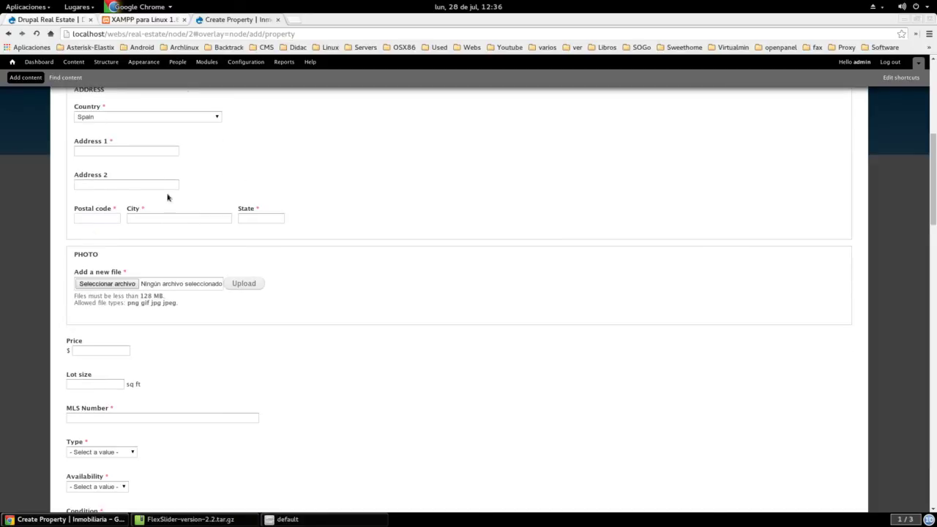